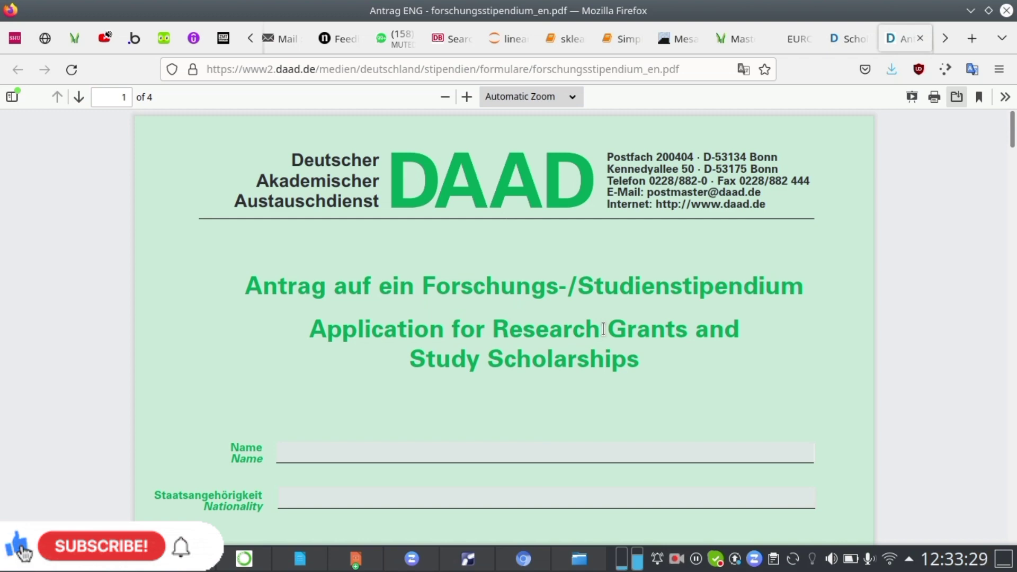
Review the EPOS scholarship's application procedure and the list of required application documents.
left_click(850, 38)
scroll(411, 276, "up", 10)
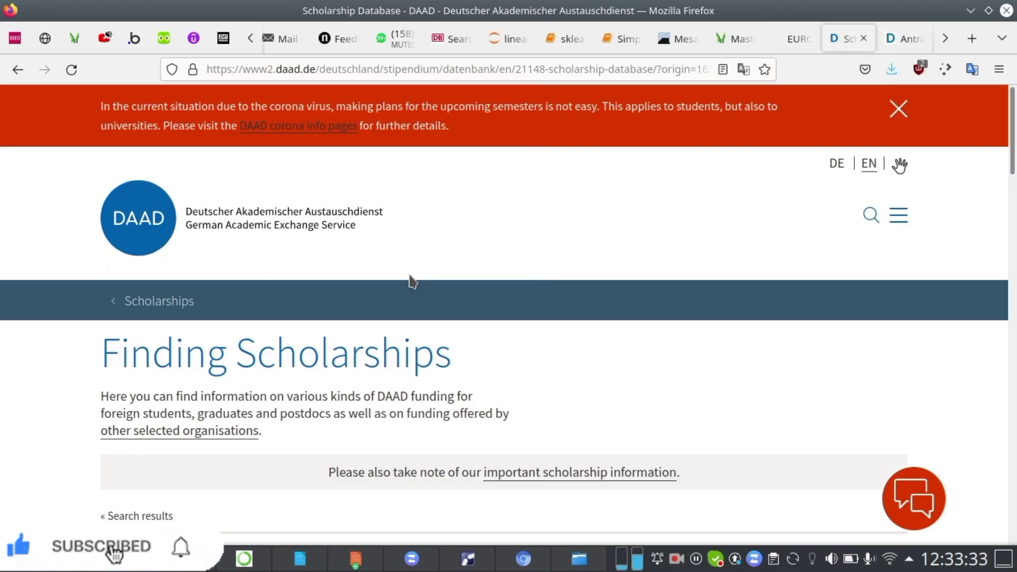
scroll(412, 281, "down", 5)
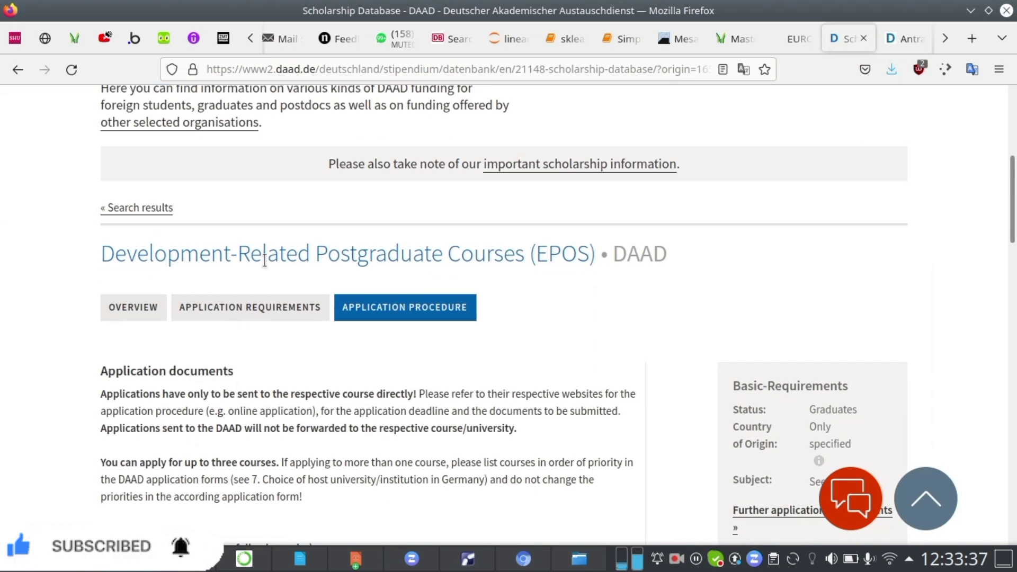
scroll(420, 271, "down", 4)
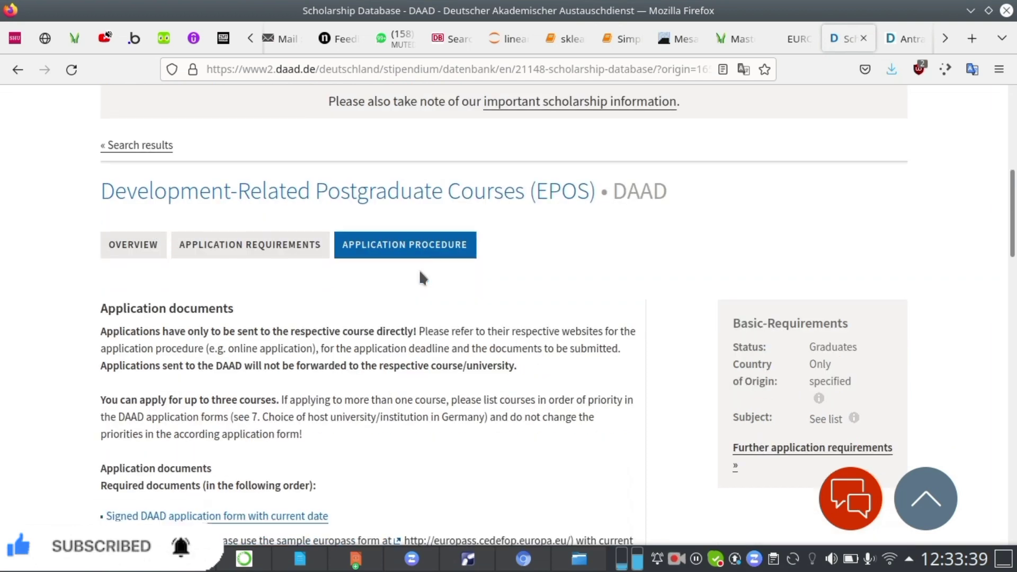
scroll(420, 271, "down", 2)
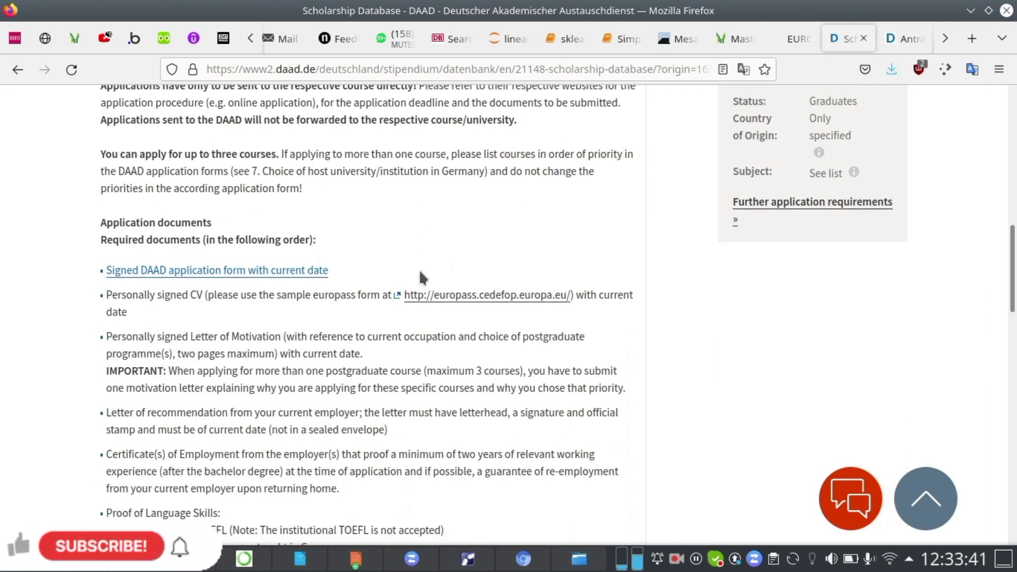
scroll(420, 271, "up", 12)
scroll(486, 339, "down", 5)
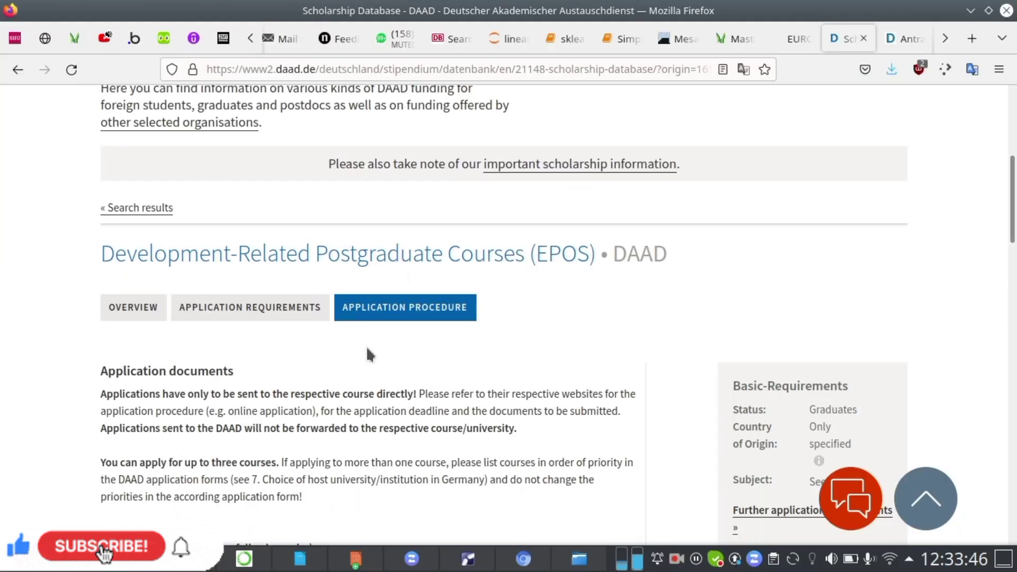
scroll(308, 380, "down", 4)
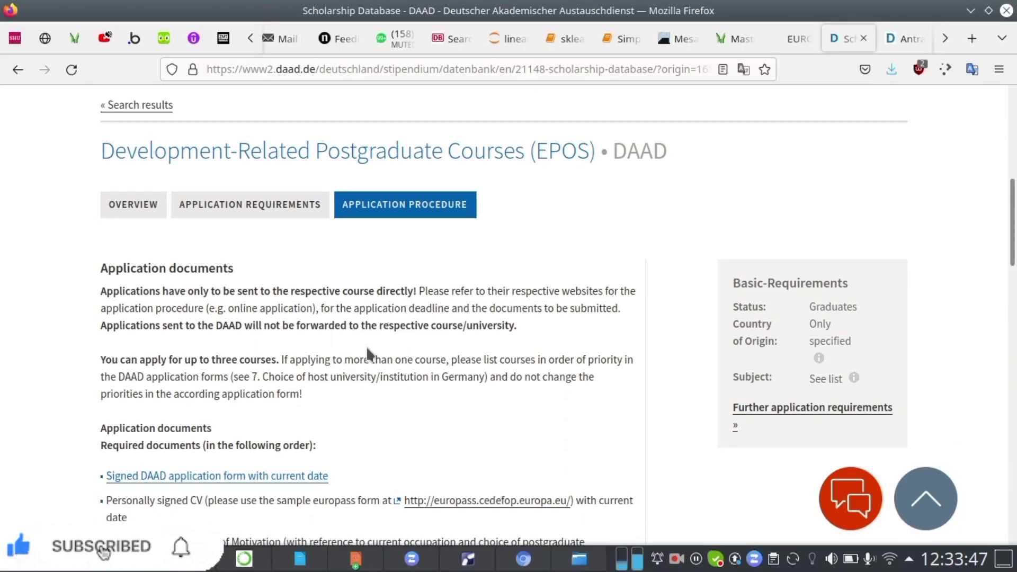
scroll(367, 345, "down", 2)
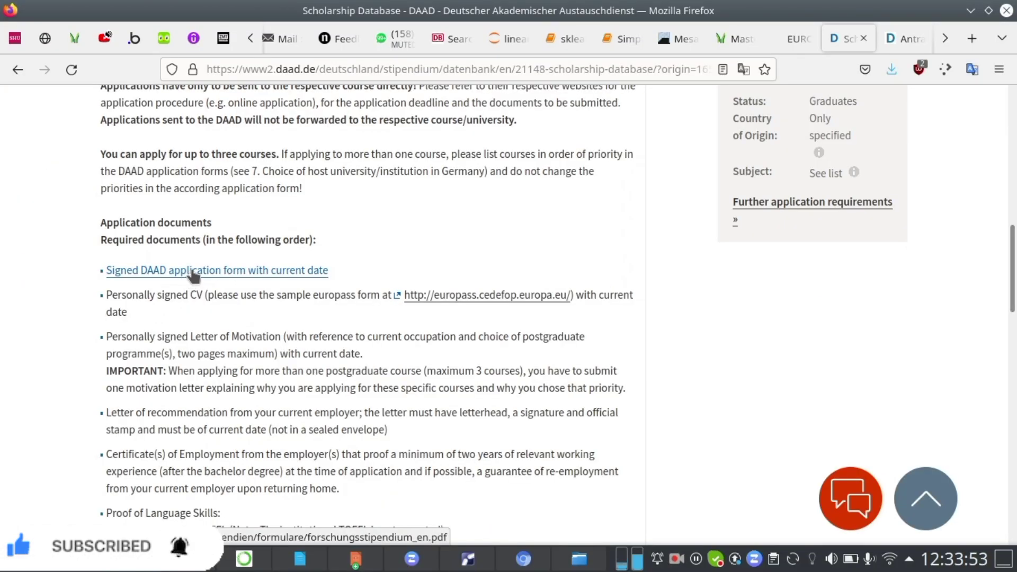
Open the signed DAAD application form PDF from the required documents list and inspect its first fields.
left_click(193, 271)
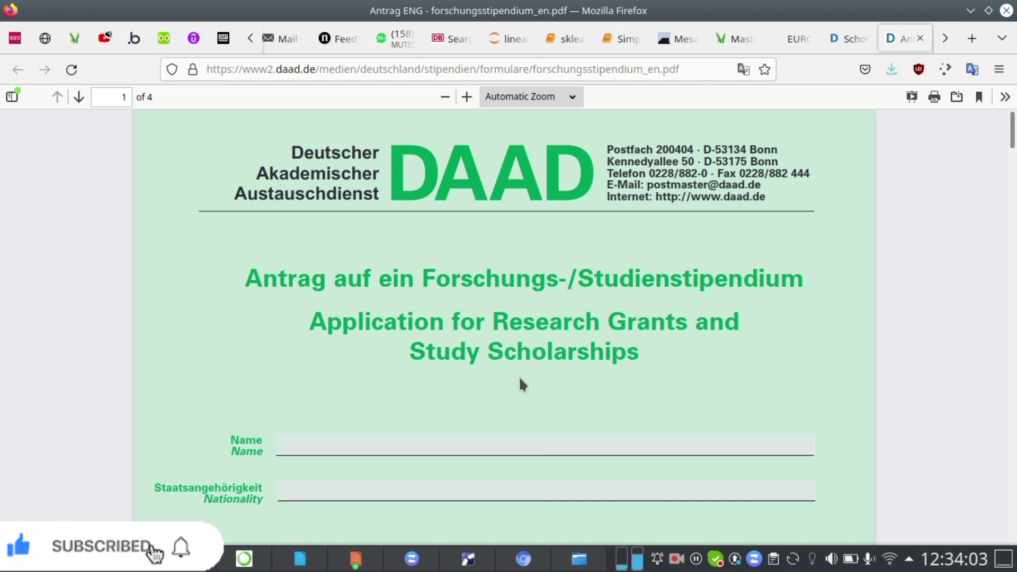
scroll(519, 376, "down", 3)
left_click(455, 355)
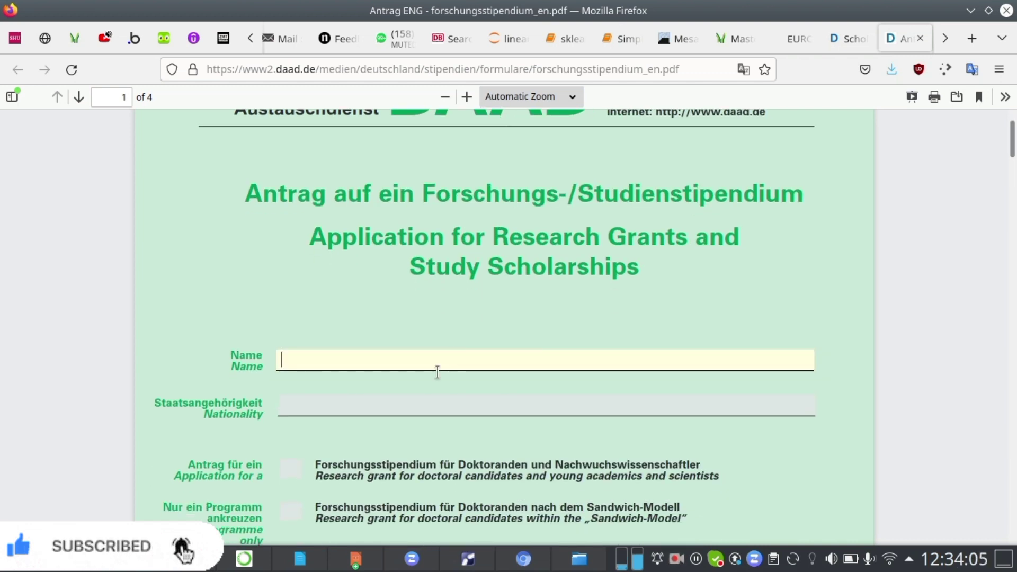
left_click(388, 408)
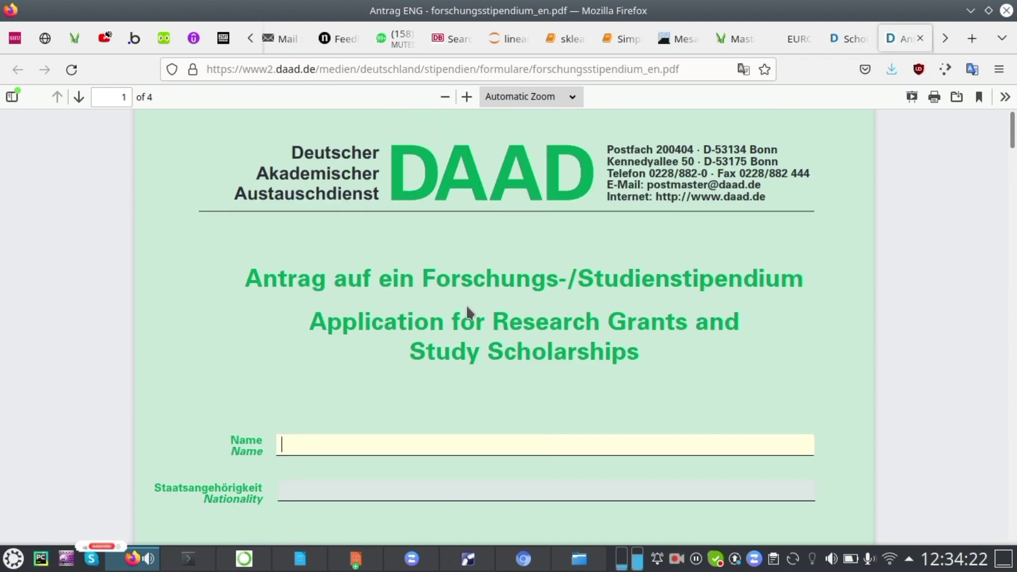
Scroll through all four pages of the application form to examine which fields must be filled in.
scroll(467, 307, "down", 15)
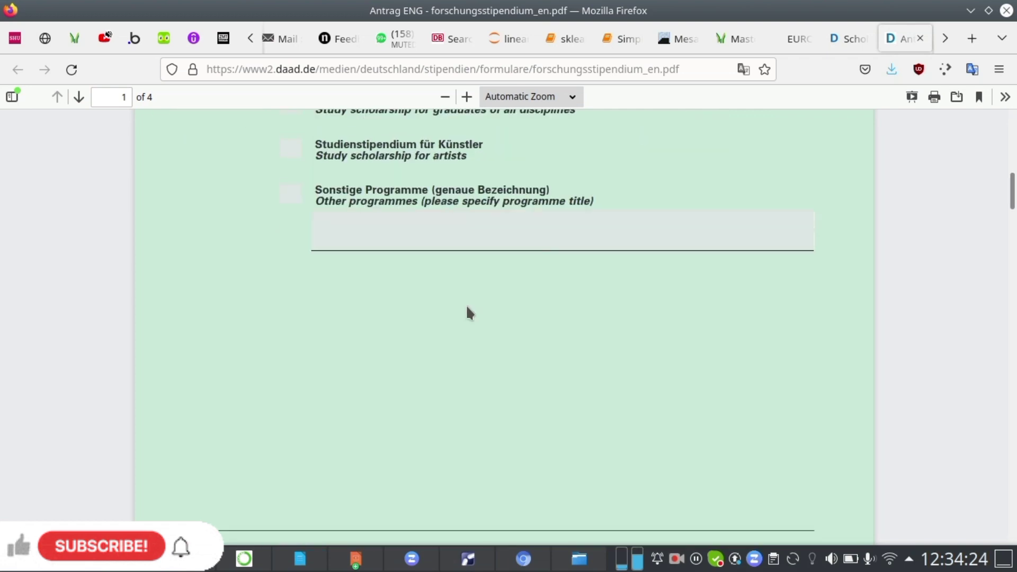
scroll(467, 306, "up", 15)
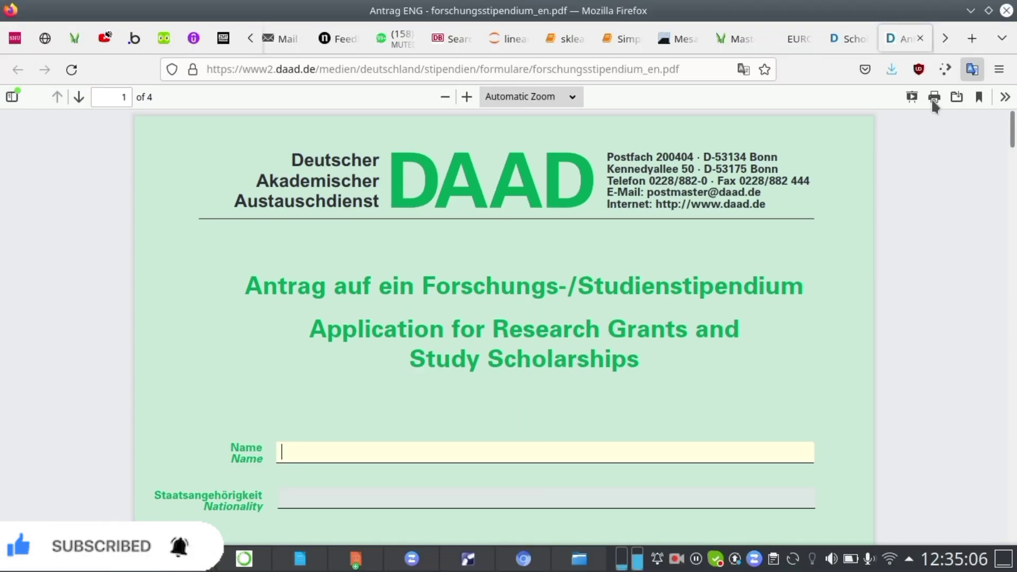
scroll(773, 215, "down", 5)
scroll(773, 215, "down", 20)
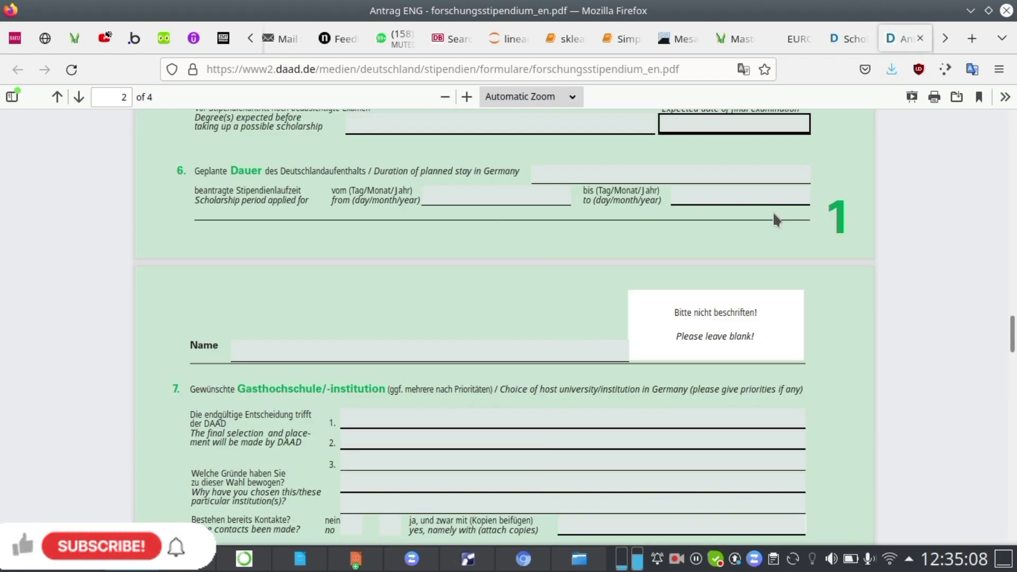
scroll(776, 219, "down", 4)
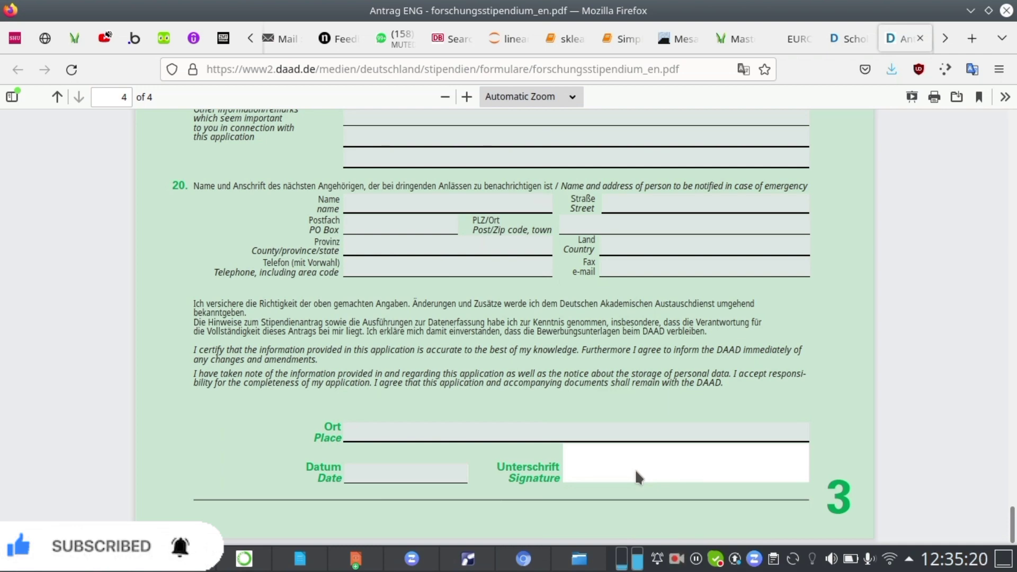
scroll(481, 442, "up", 15)
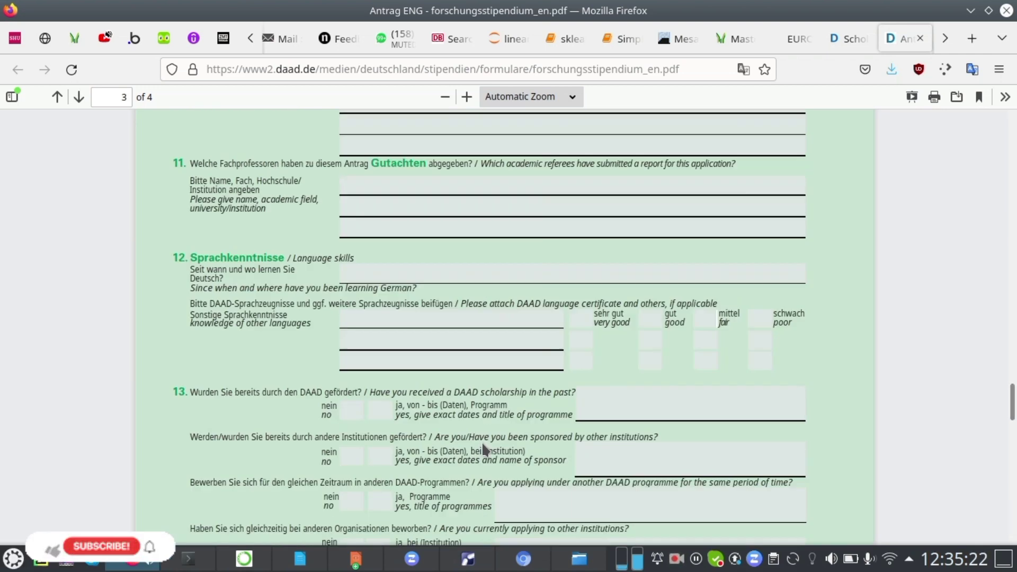
scroll(485, 447, "up", 20)
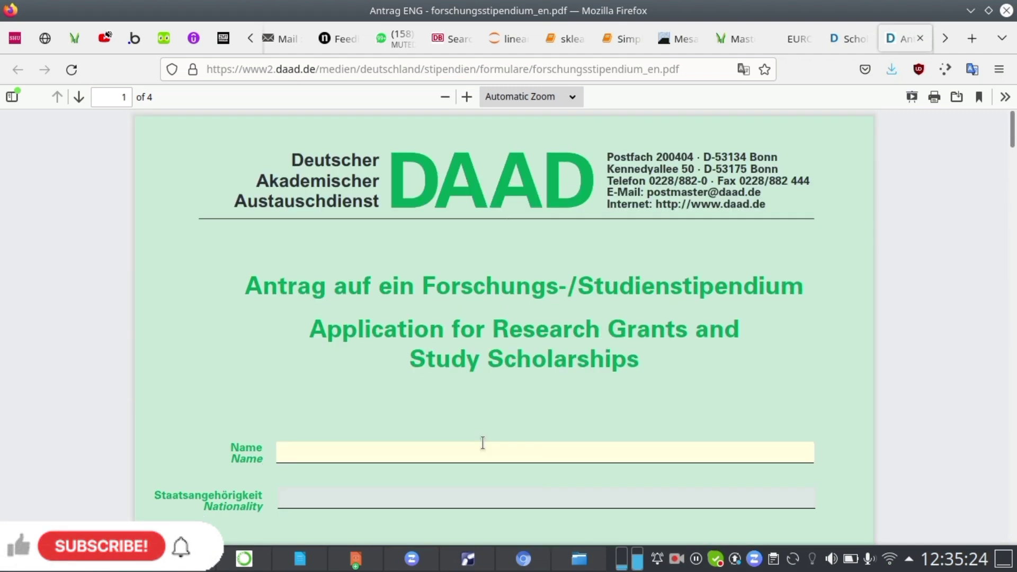
scroll(482, 443, "down", 15)
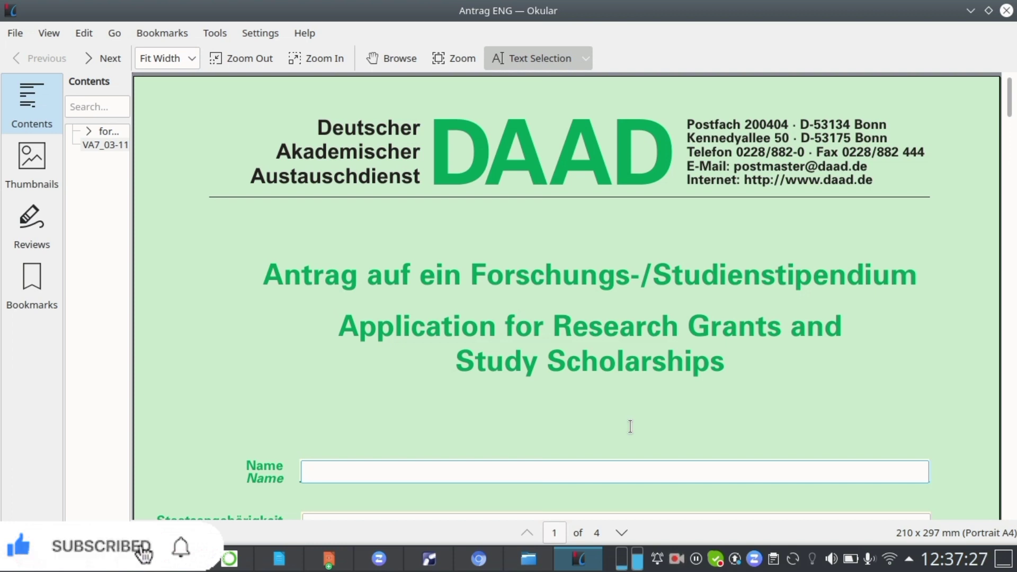
Enter the applicant's surname and first name in the form's Name field.
scroll(660, 391, "down", 1)
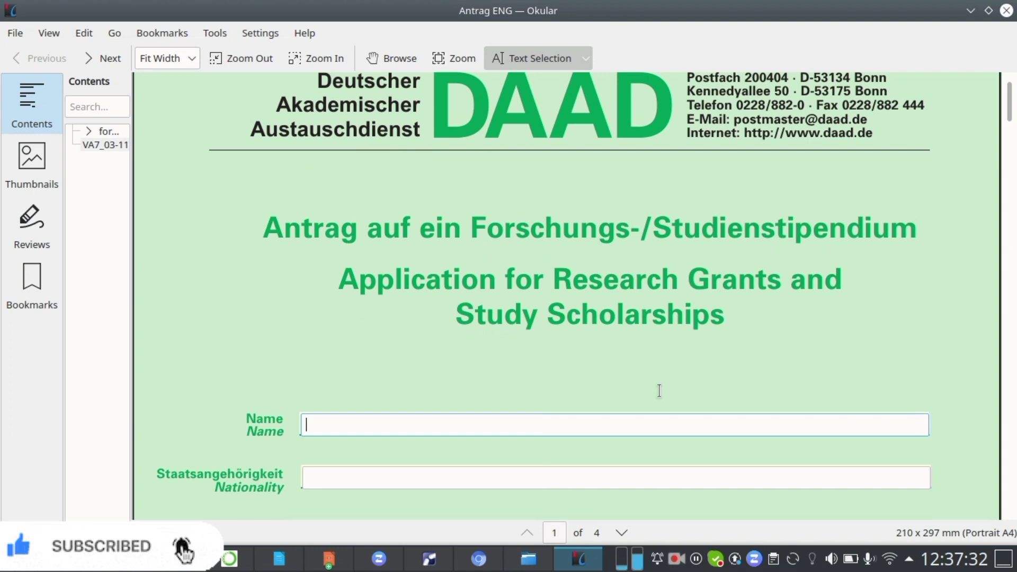
scroll(660, 391, "down", 2)
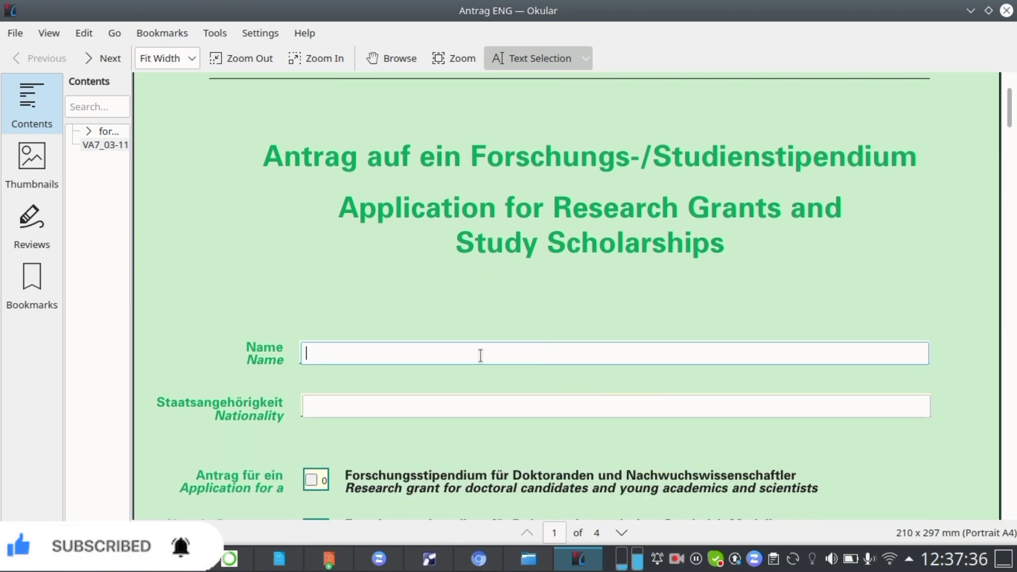
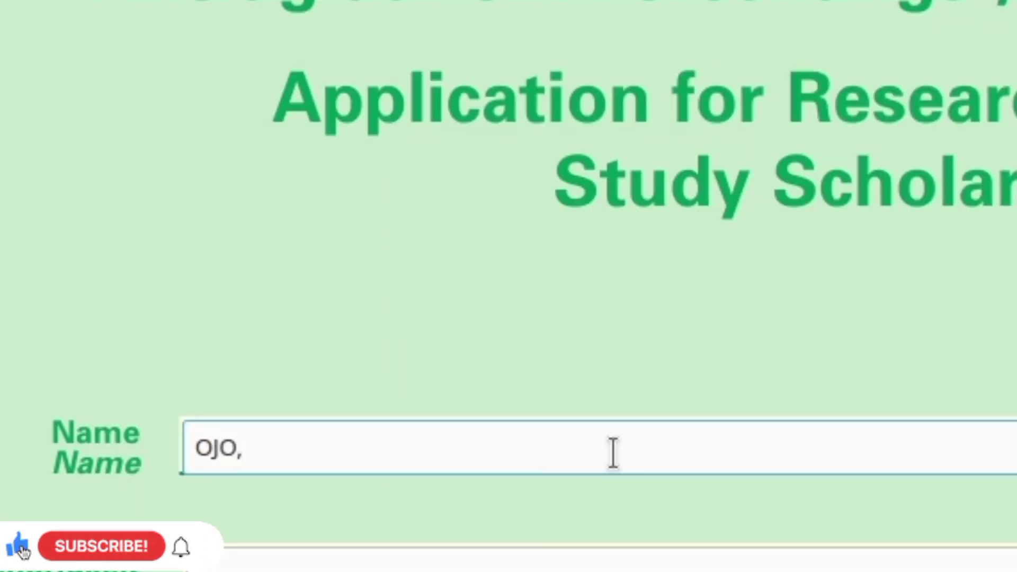
Set the Nationality field to NIGERIAN.
left_click(513, 347)
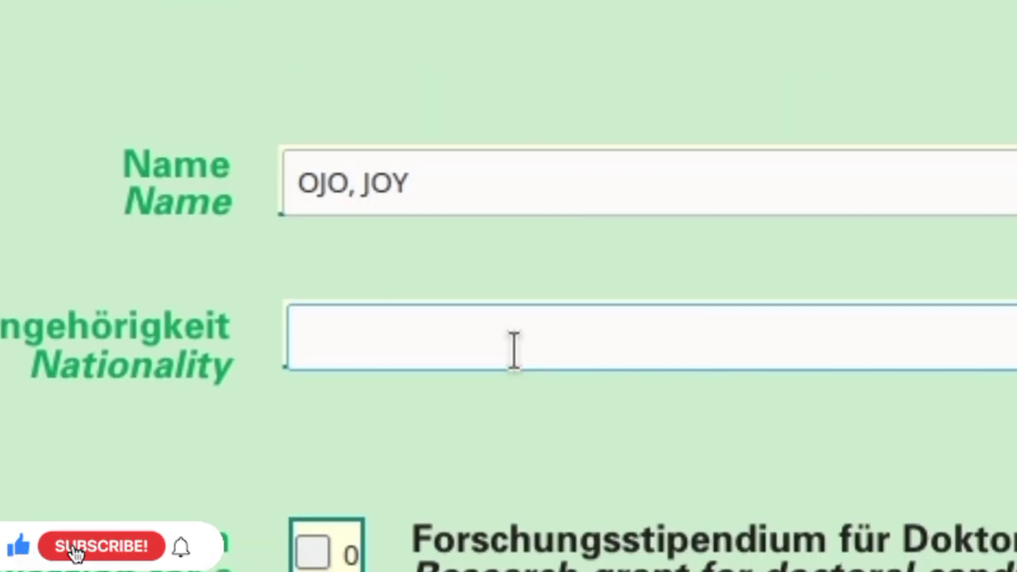
type("NIGER")
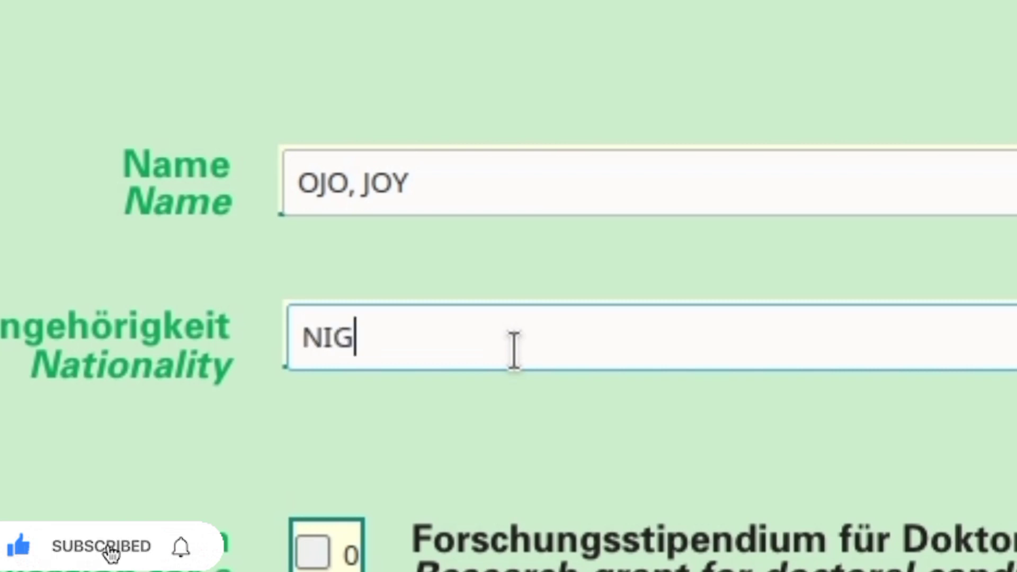
type("IAN")
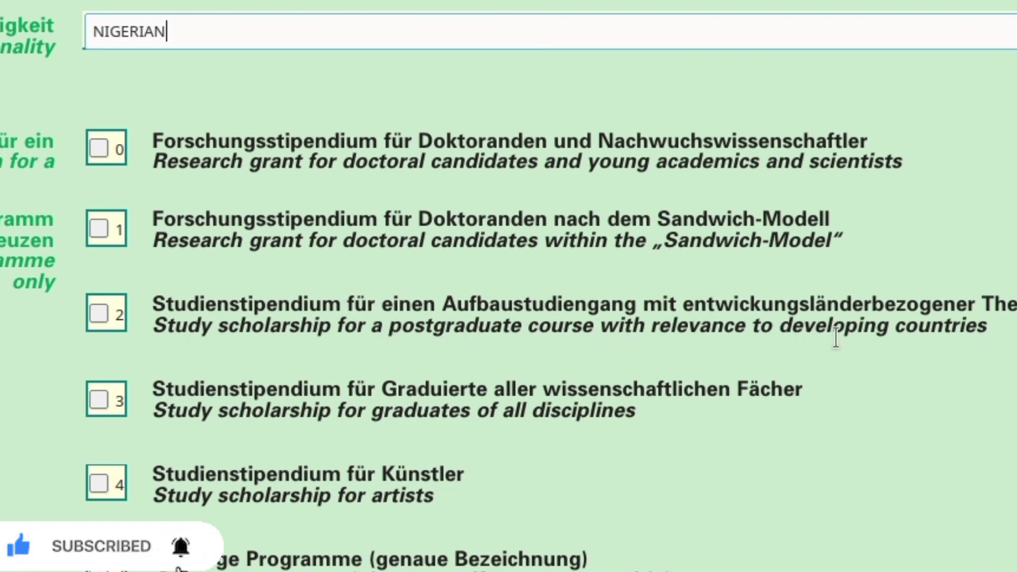
Tick the study scholarship for a postgraduate course with relevance to developing countries as the programme applied for.
left_click(98, 312)
scroll(434, 282, "up", 2)
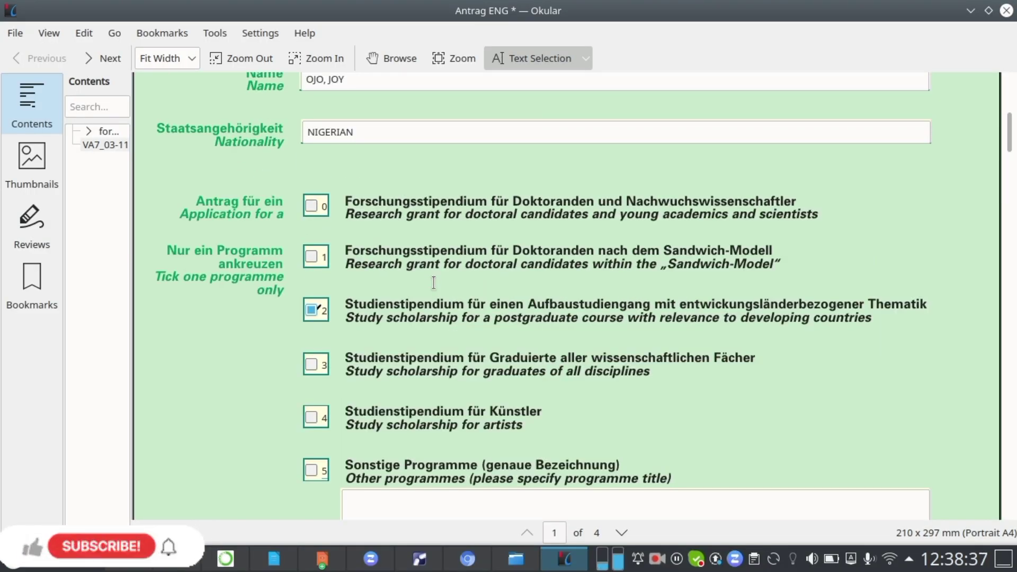
scroll(433, 282, "down", 7)
scroll(433, 282, "down", 7)
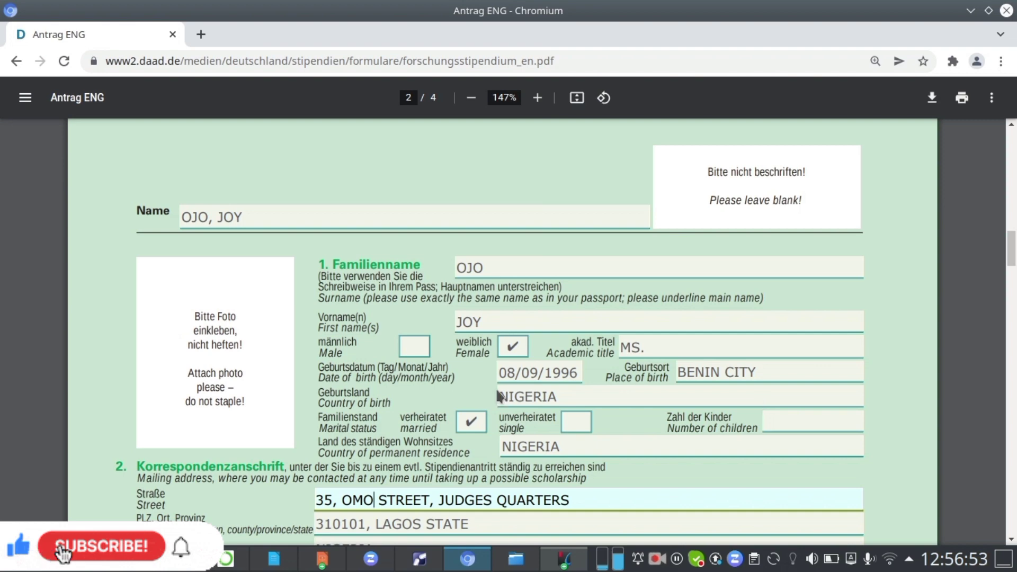
scroll(498, 396, "up", 2)
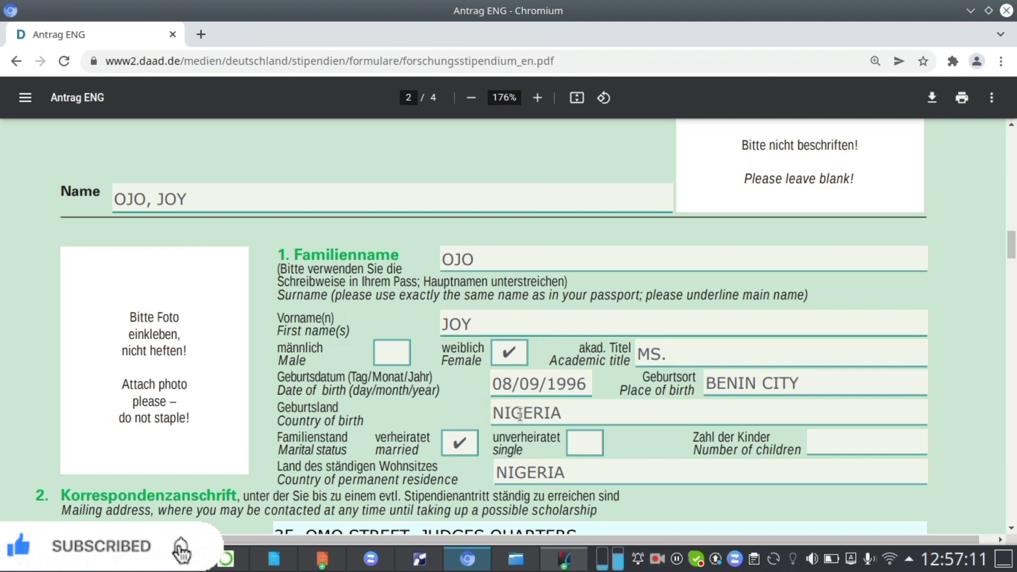
Examine the completed form's personal details, mailing address, secondary school and higher education entries.
scroll(520, 415, "down", 3)
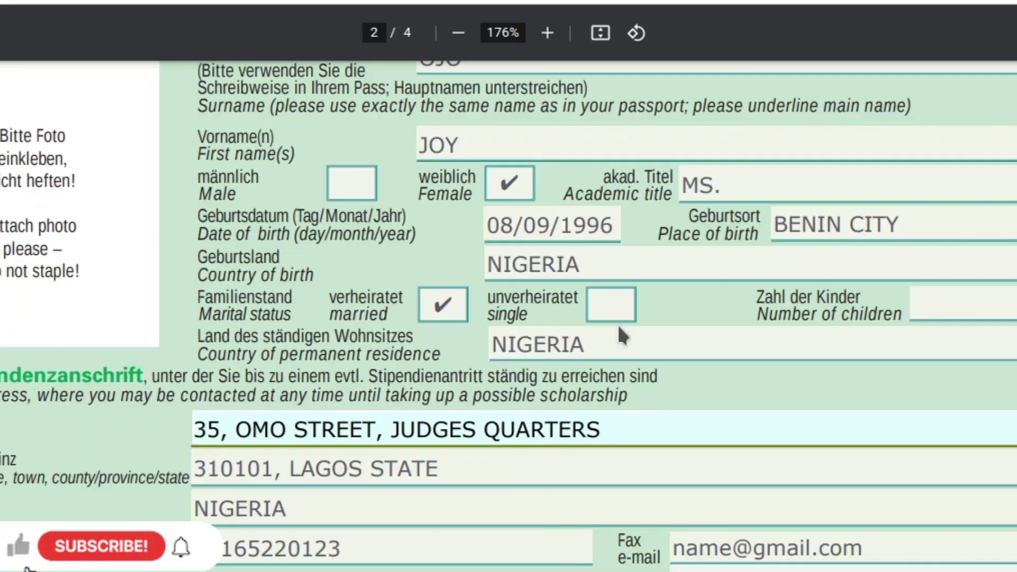
scroll(594, 323, "down", 2)
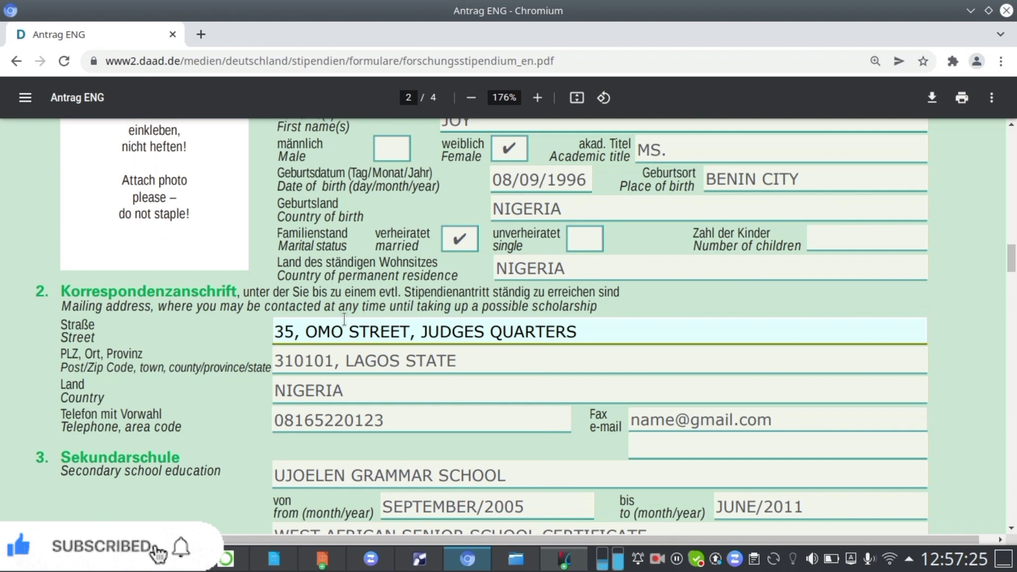
scroll(344, 320, "up", 3, "ctrl")
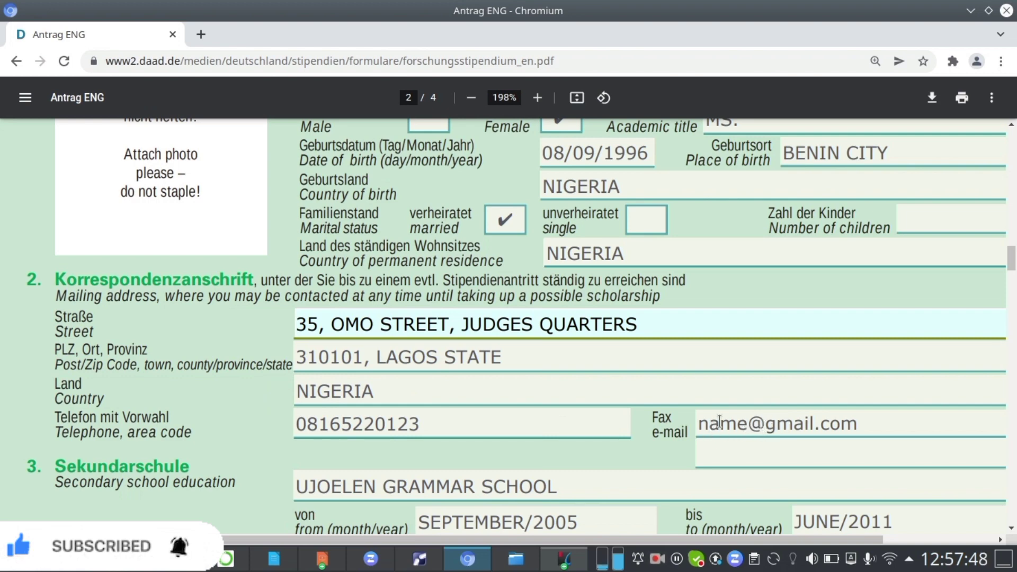
scroll(495, 405, "down", 3)
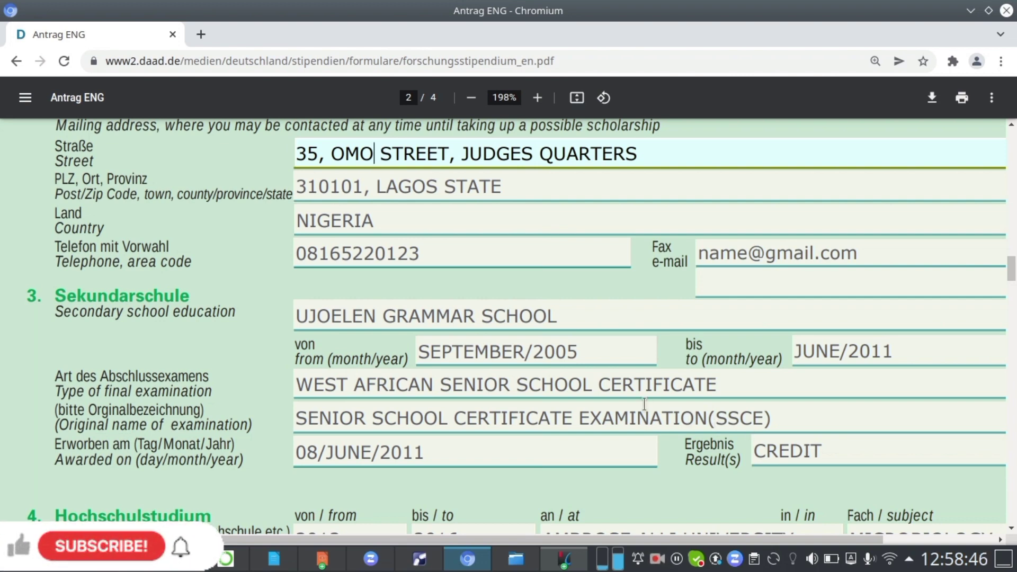
scroll(645, 404, "down", 3)
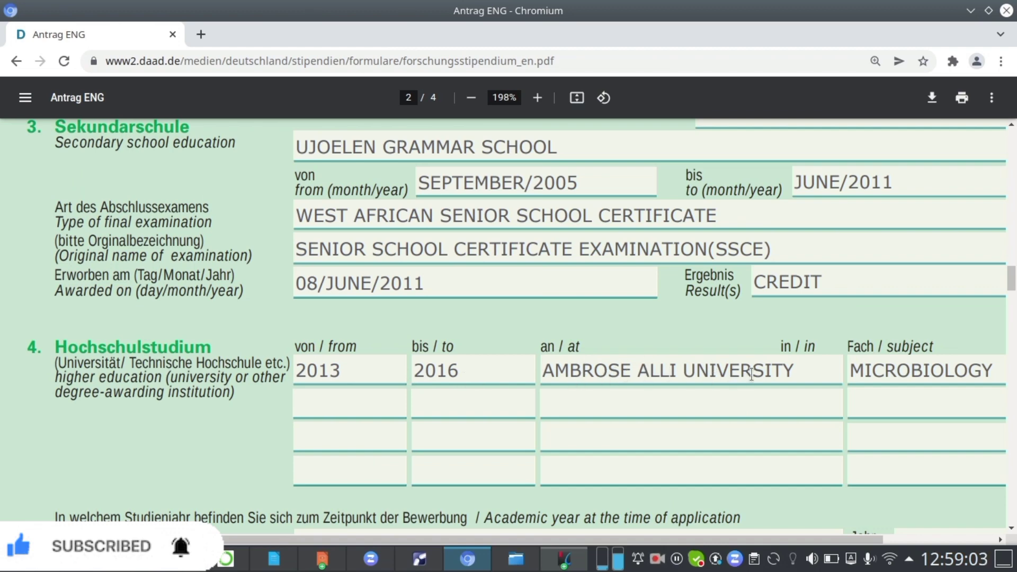
scroll(739, 369, "right", 3)
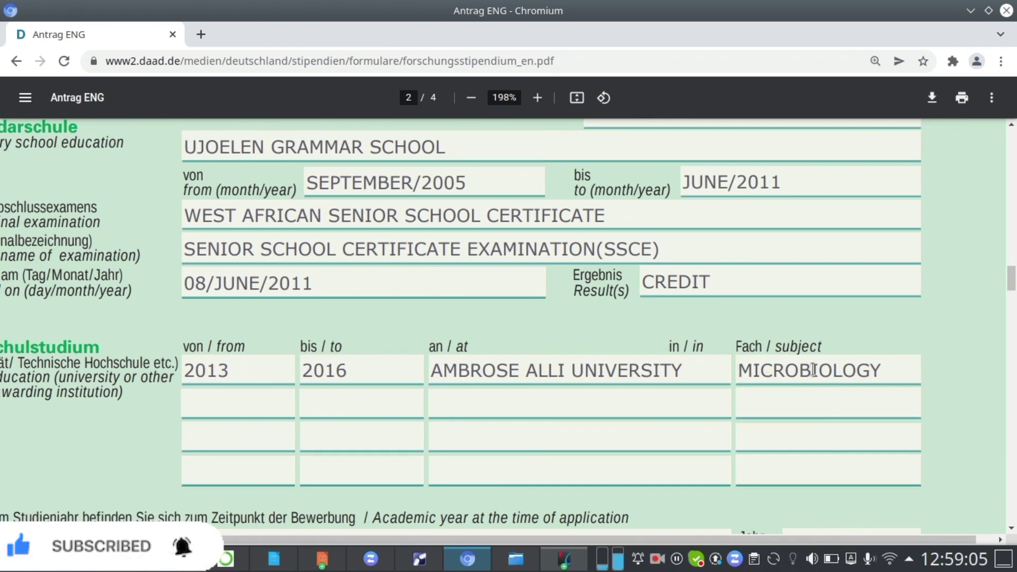
scroll(645, 364, "down", 3)
scroll(424, 366, "left", 2)
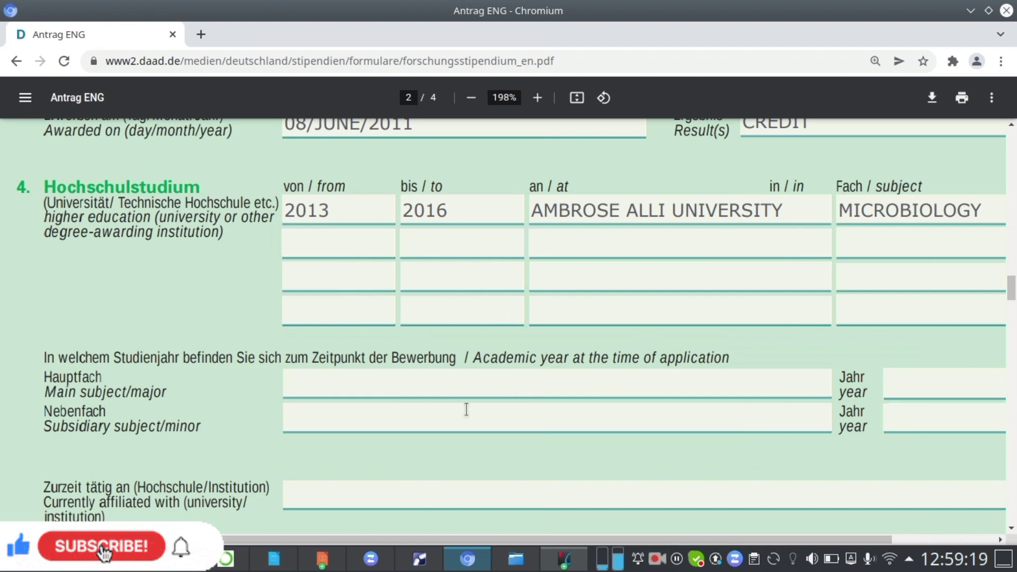
scroll(465, 409, "down", 3)
scroll(467, 409, "right", 3)
scroll(466, 409, "left", 3)
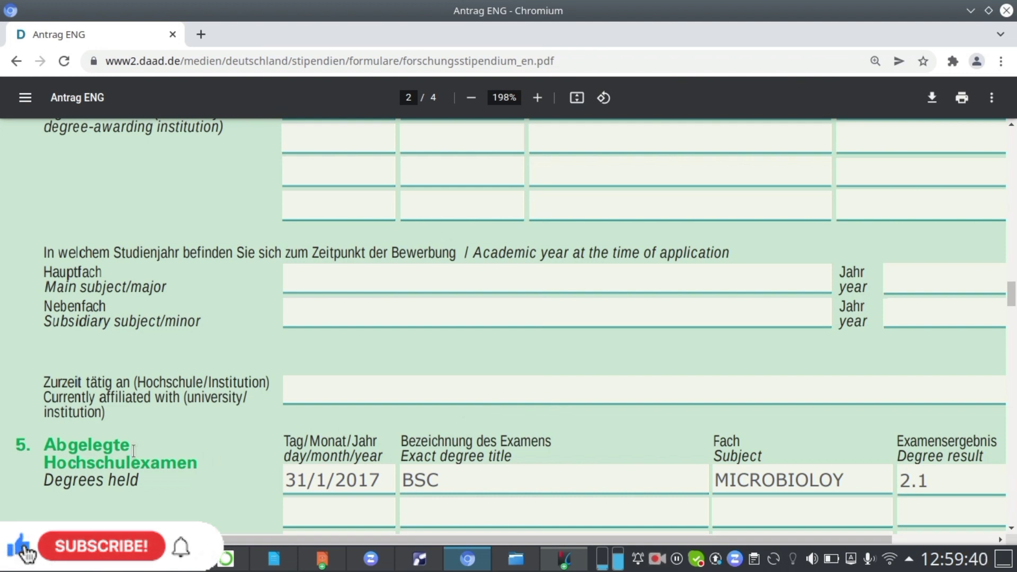
Enter 2 YEARS as the planned duration of stay in Germany.
scroll(174, 481, "down", 1)
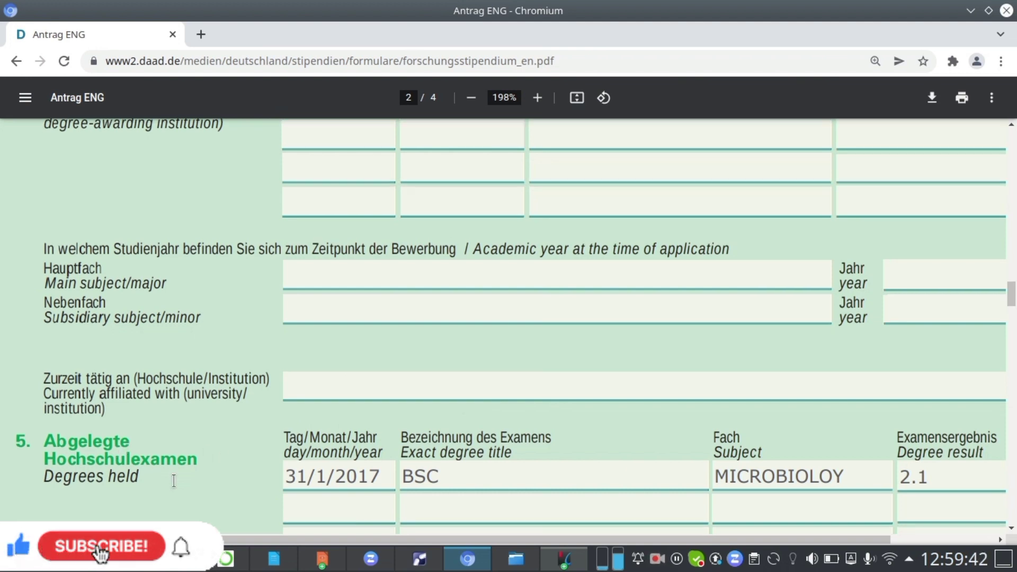
scroll(174, 481, "right", 3)
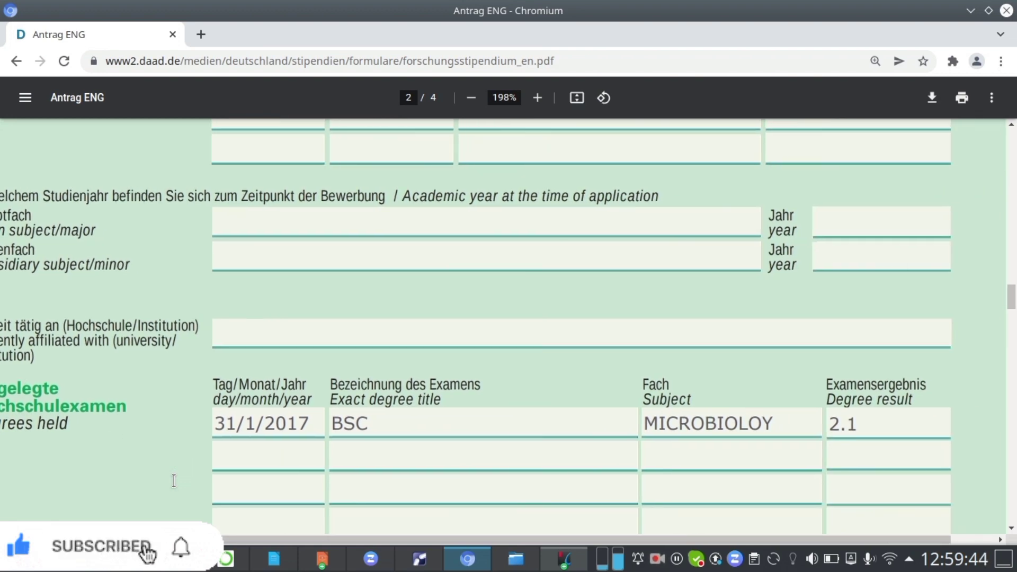
scroll(613, 273, "down", 3)
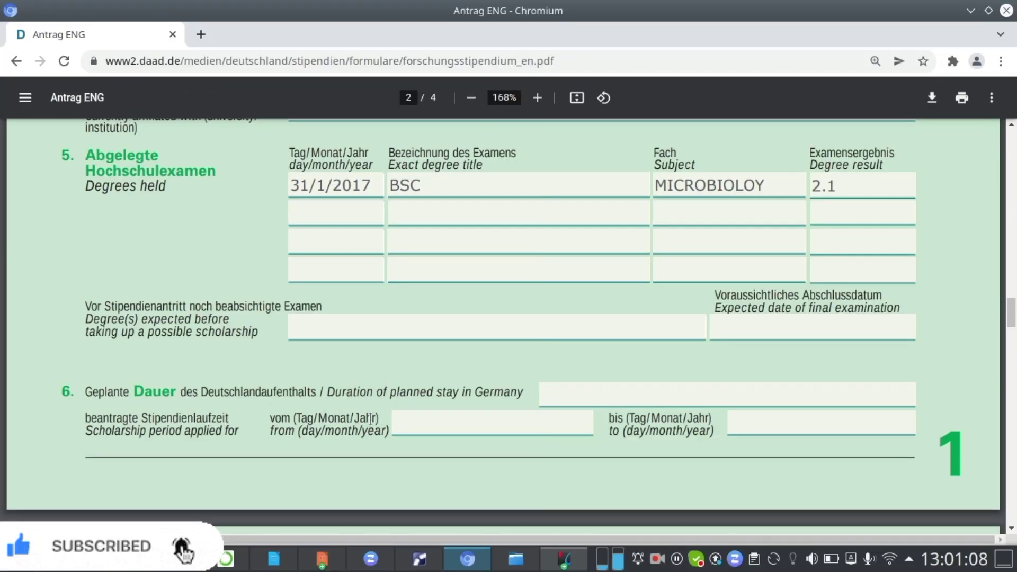
left_click(584, 393)
type("2")
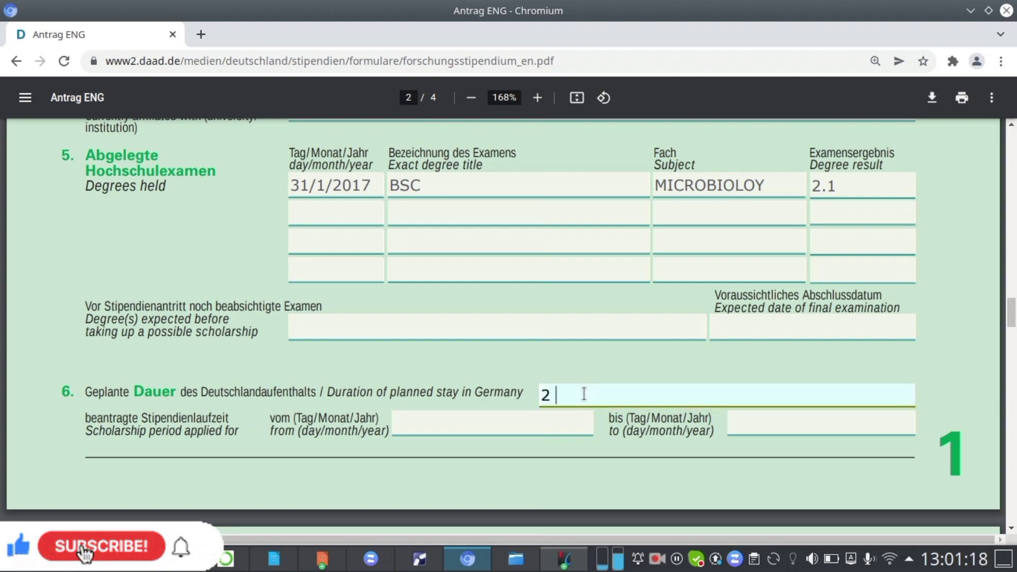
type(" YEARS")
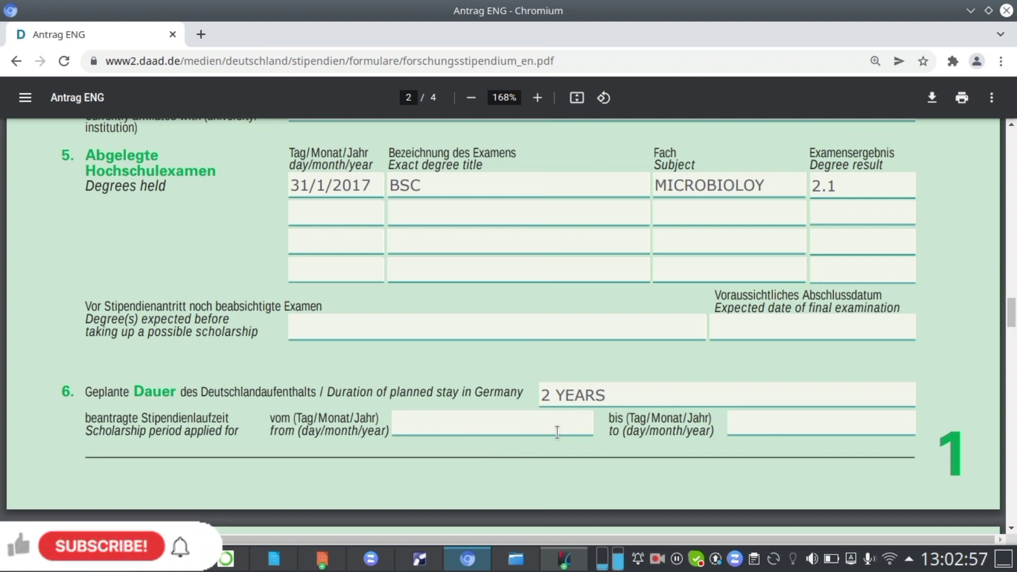
Set the scholarship period applied for from 15/8/2022 to 15/09/2024.
left_click(518, 427)
type("15")
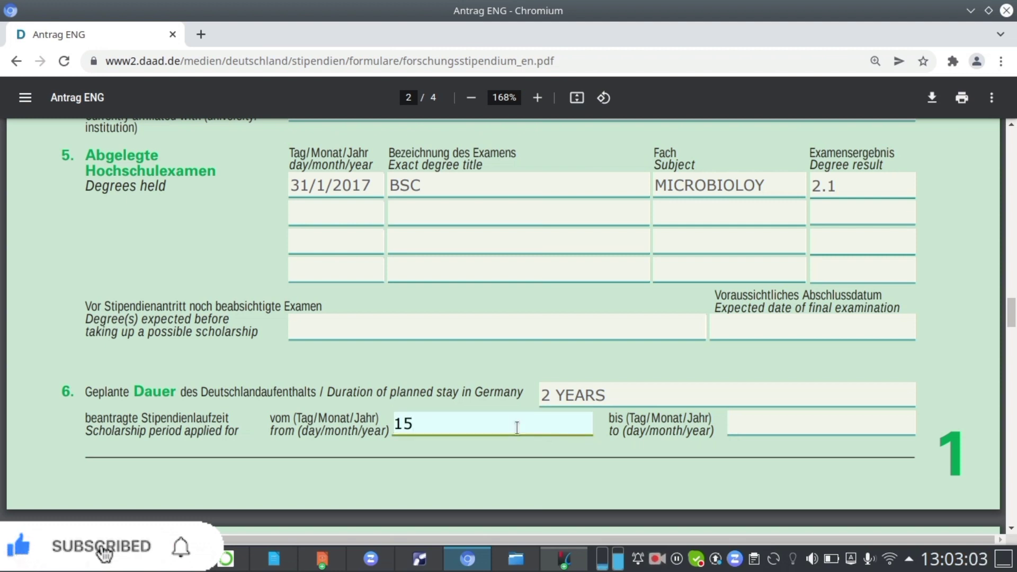
type("/")
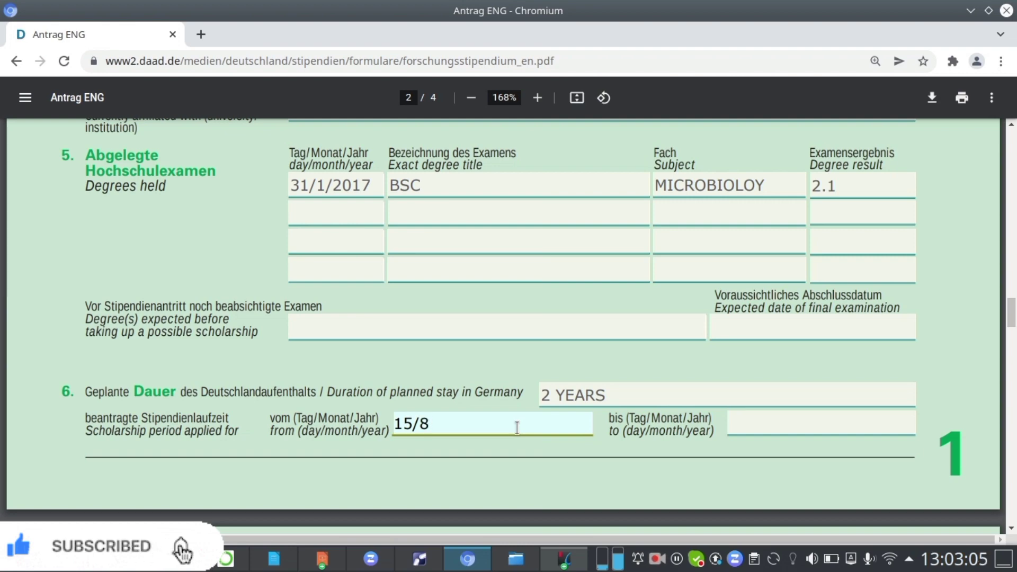
type("8/2011")
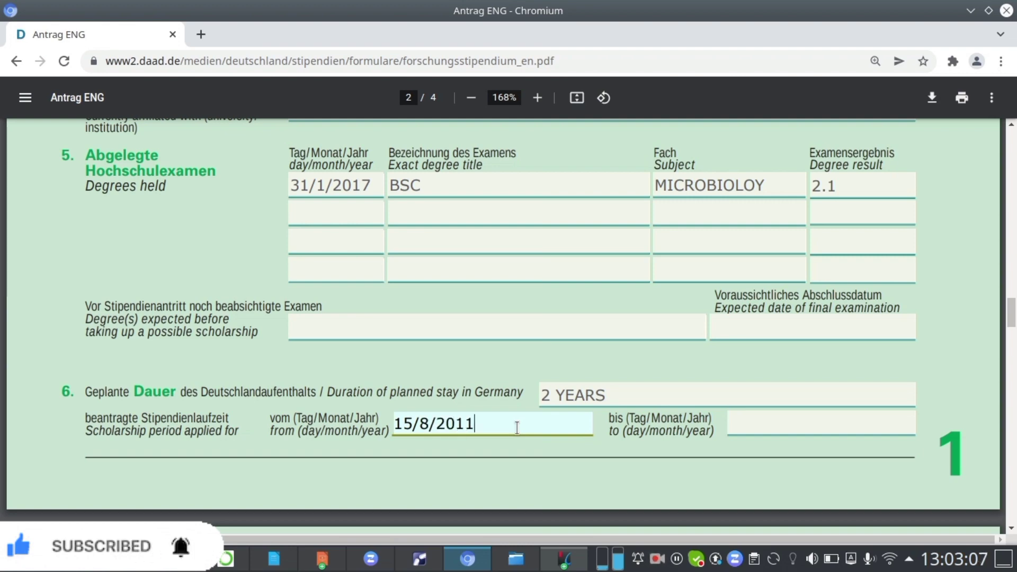
type("2")
type("2")
left_click(755, 428)
type("15/")
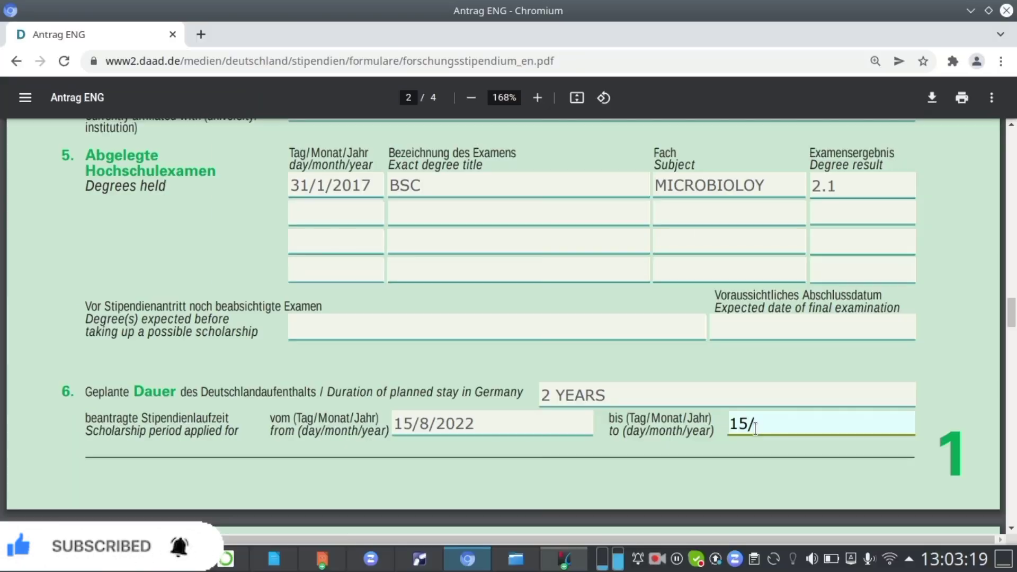
type("09/20")
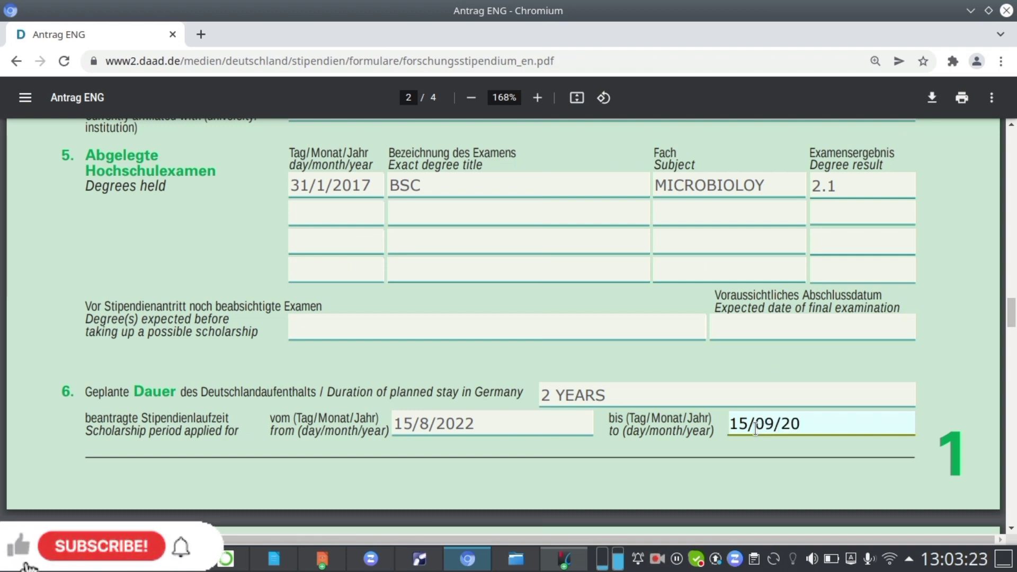
type("24")
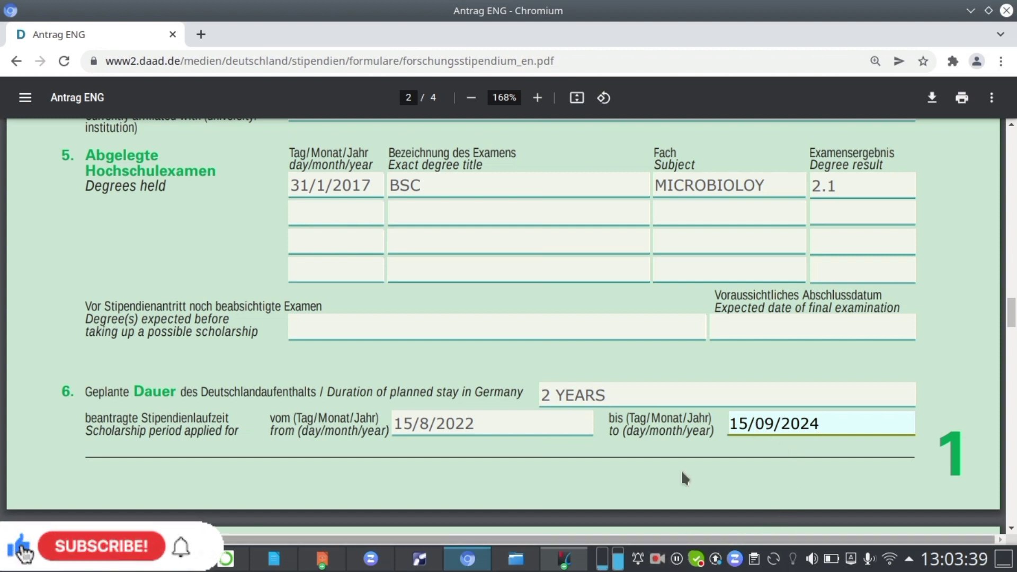
Examine the host institution choices and the reasons-for-choice fields on the next page.
scroll(679, 424, "down", 1)
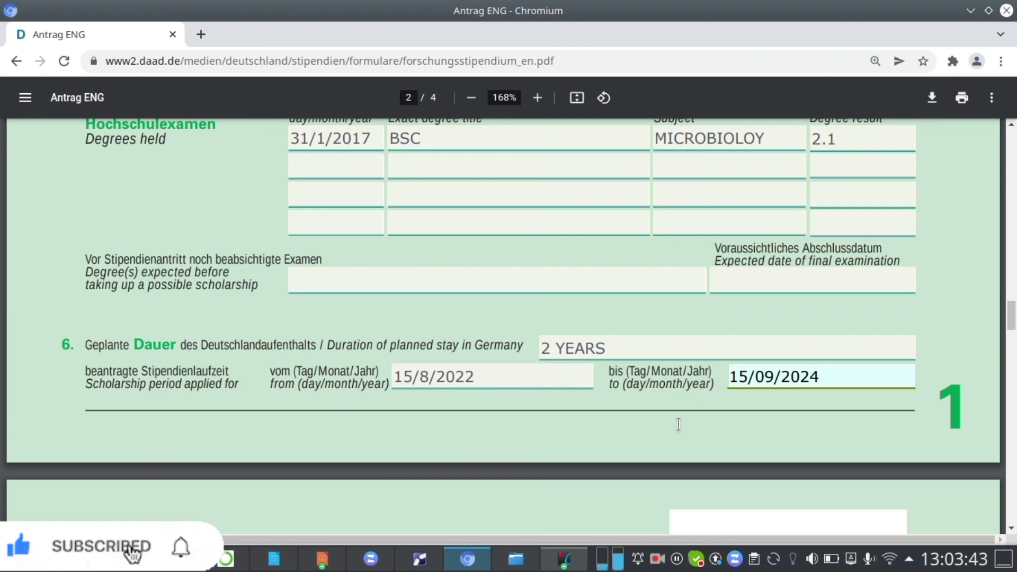
scroll(679, 424, "up", 1)
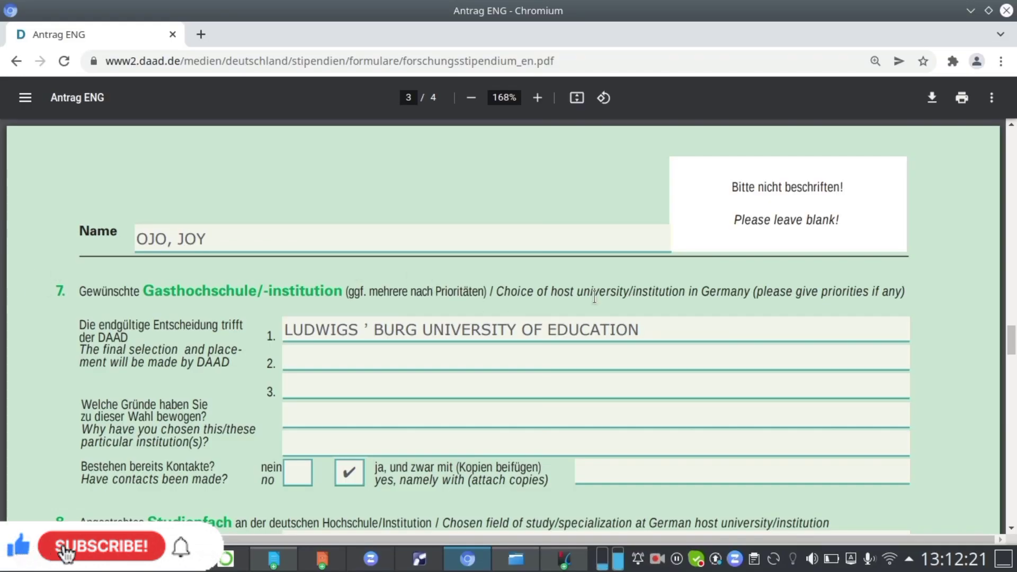
scroll(595, 298, "down", 3)
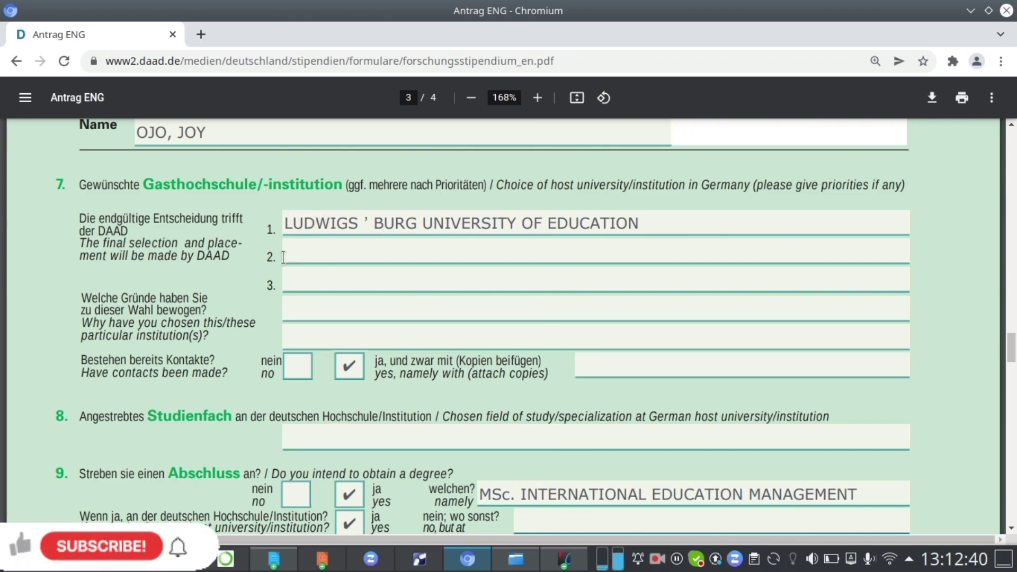
left_click(327, 282)
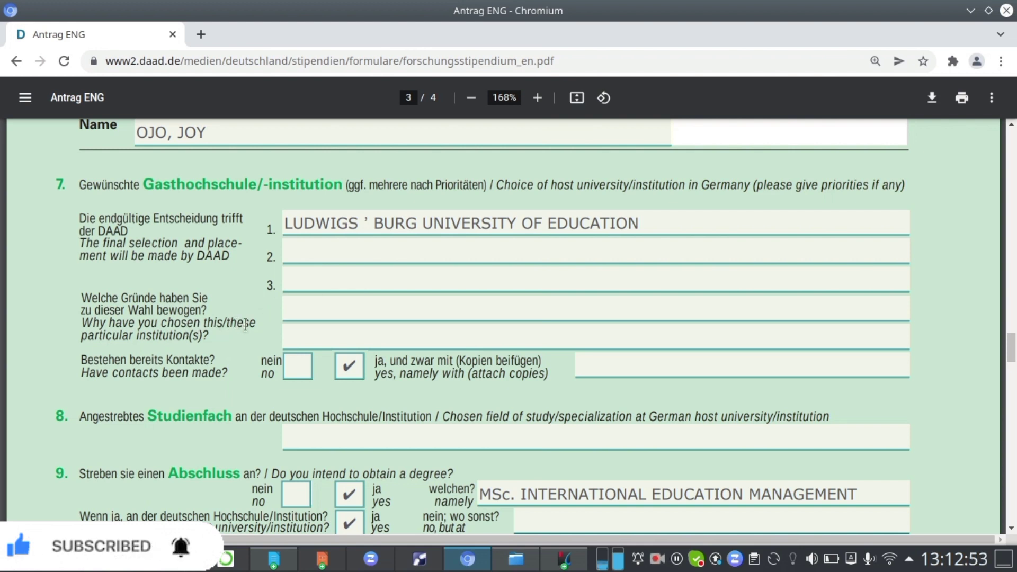
left_click(320, 338)
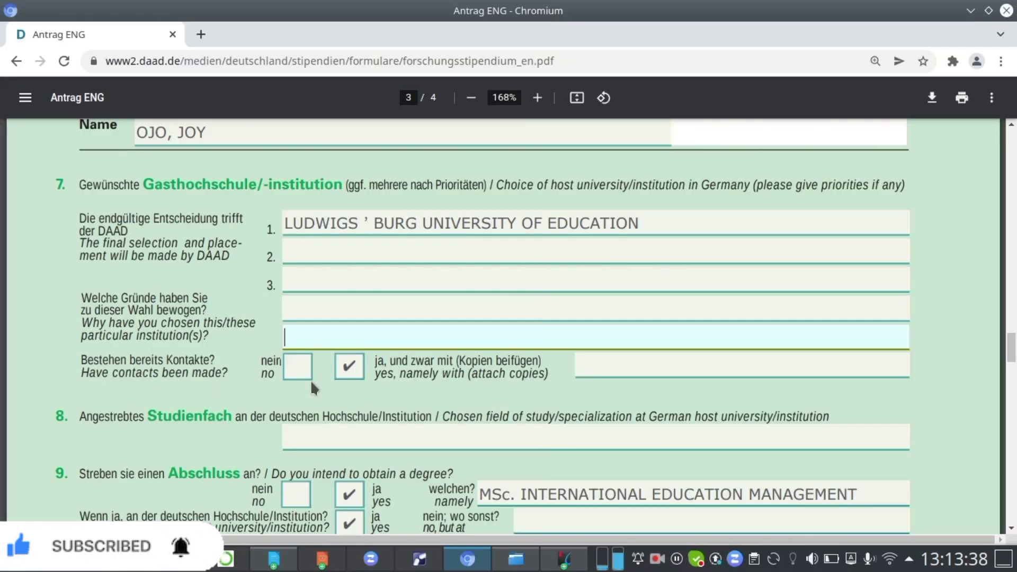
left_click(345, 375)
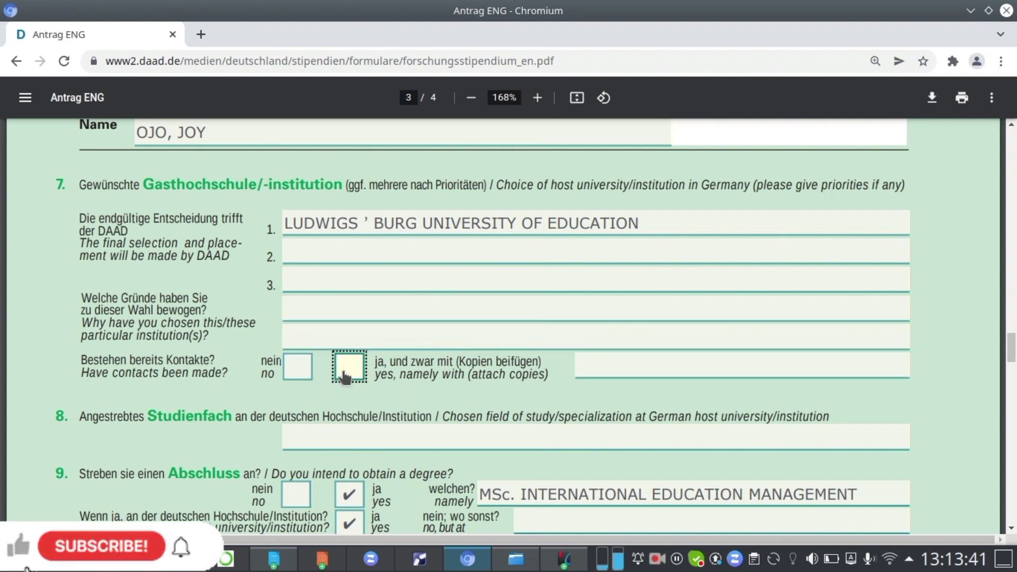
left_click(291, 365)
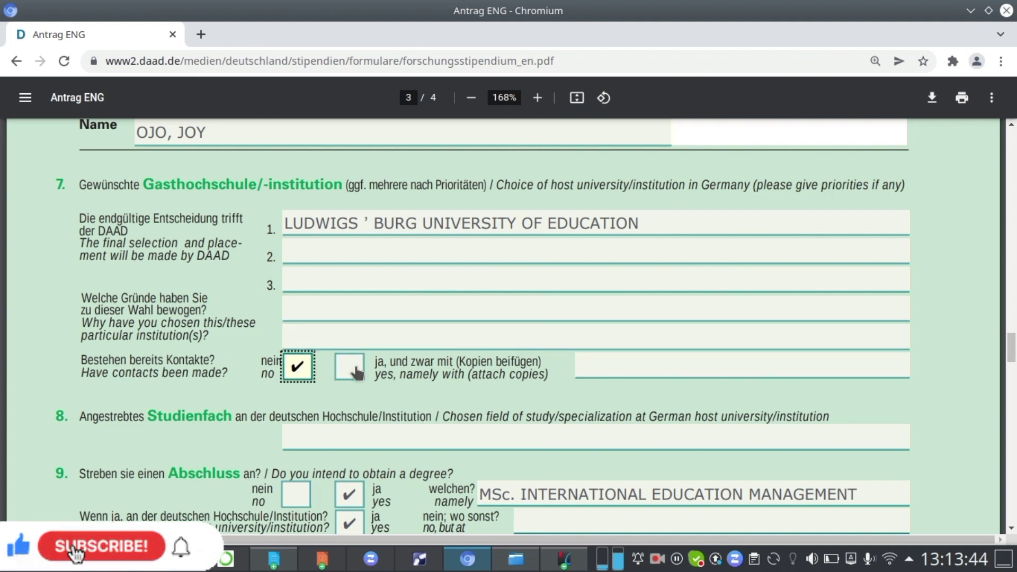
left_click(358, 371)
Paste MSc. INTERNATIONAL EDUCATION MANAGEMENT as the chosen field of study and as the intended degree.
scroll(306, 402, "down", 1)
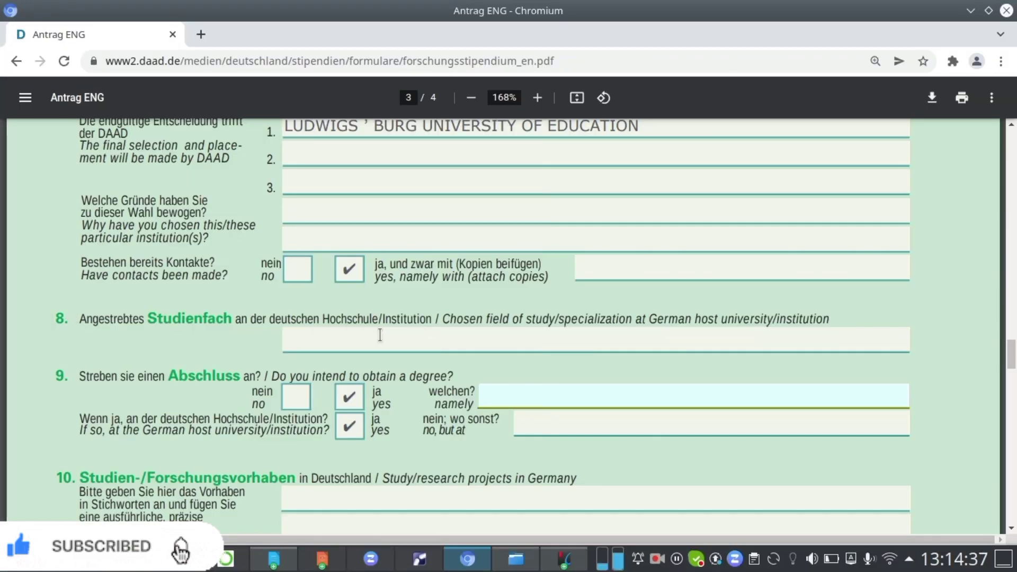
left_click(379, 334)
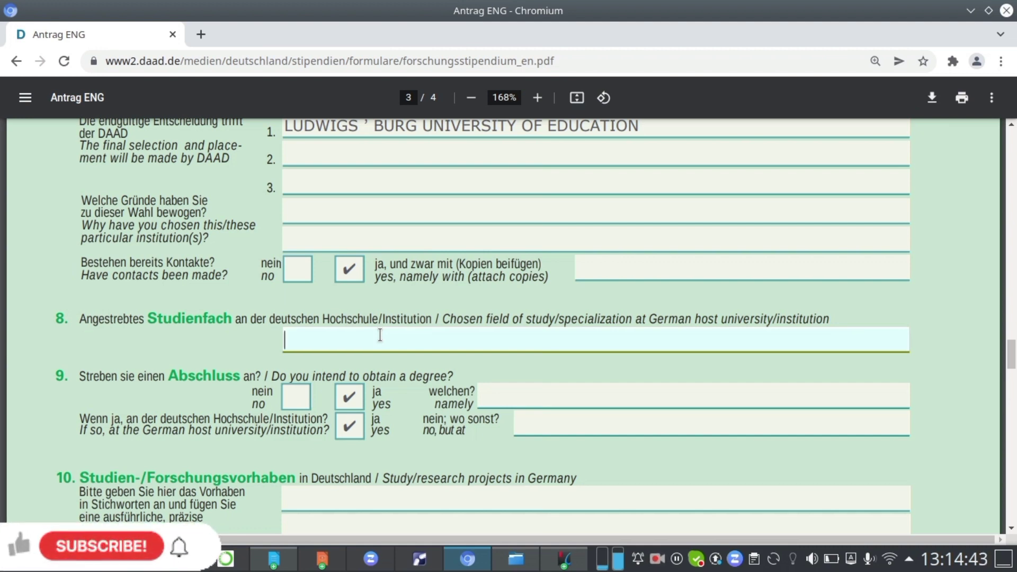
type("MSc. INTERNATIONAL EDUCATION MANAGEMENT")
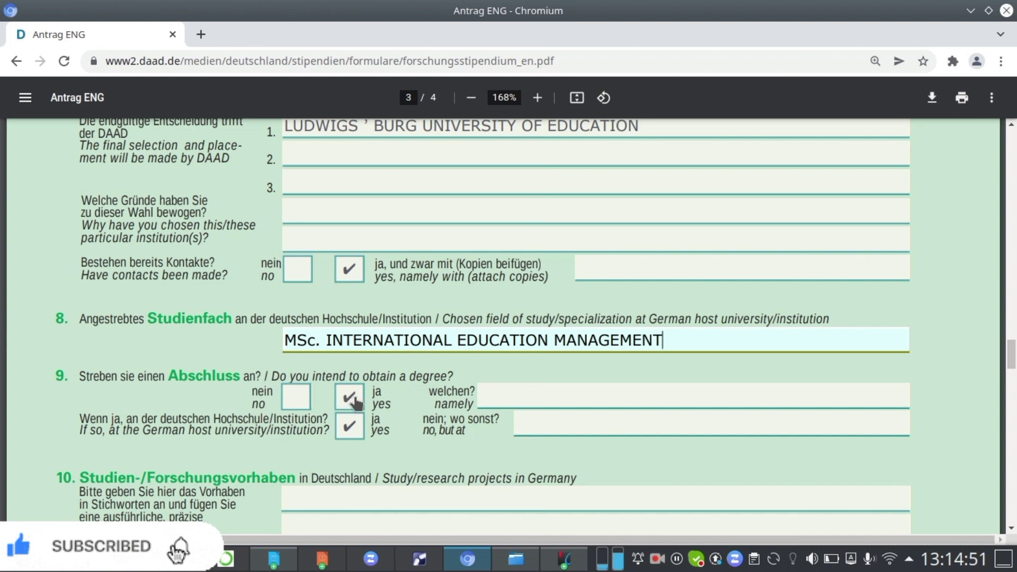
left_click(515, 397)
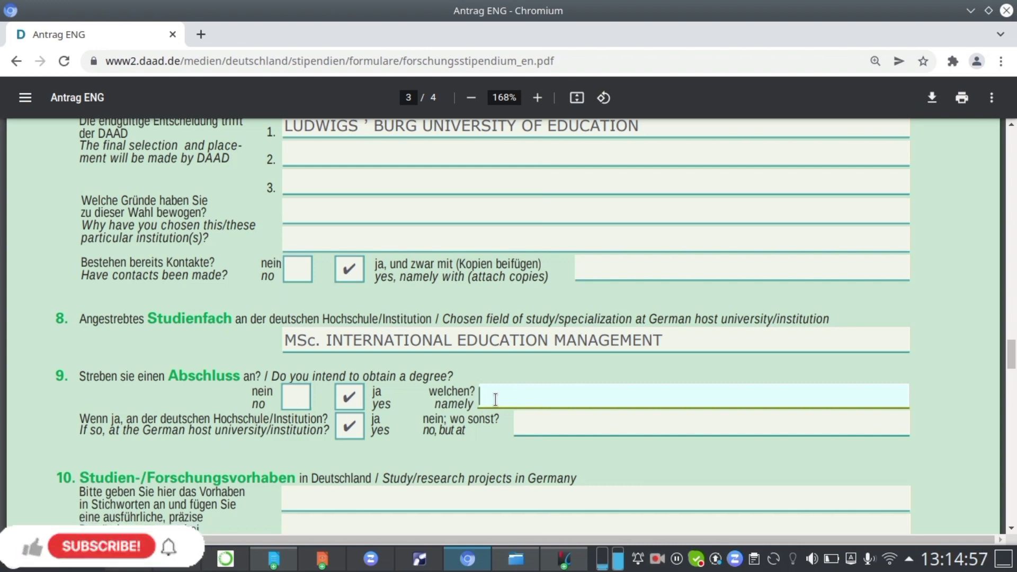
type("MSc. INTERNATIONAL EDUCATION MANAGEMENT")
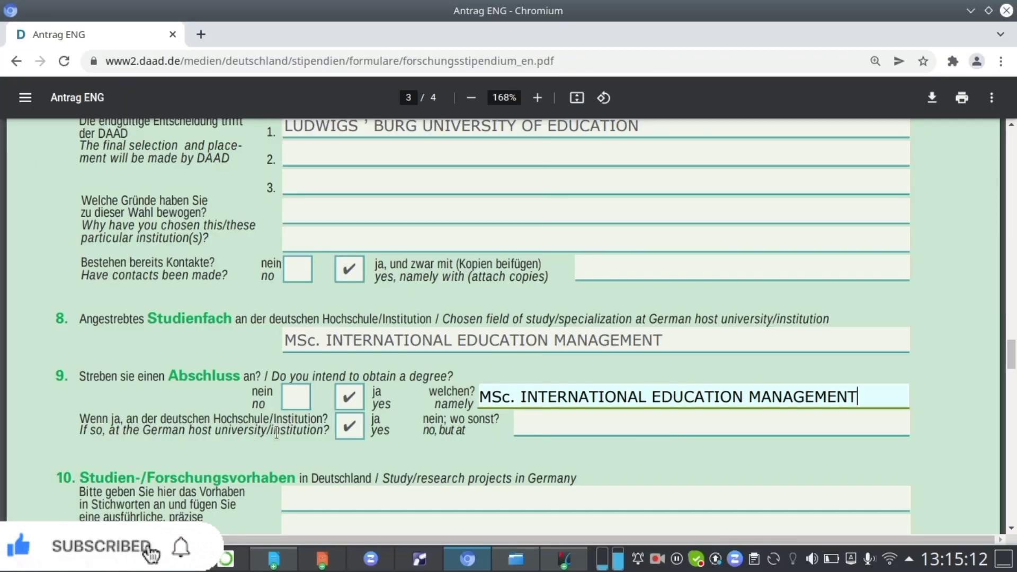
left_click(350, 427)
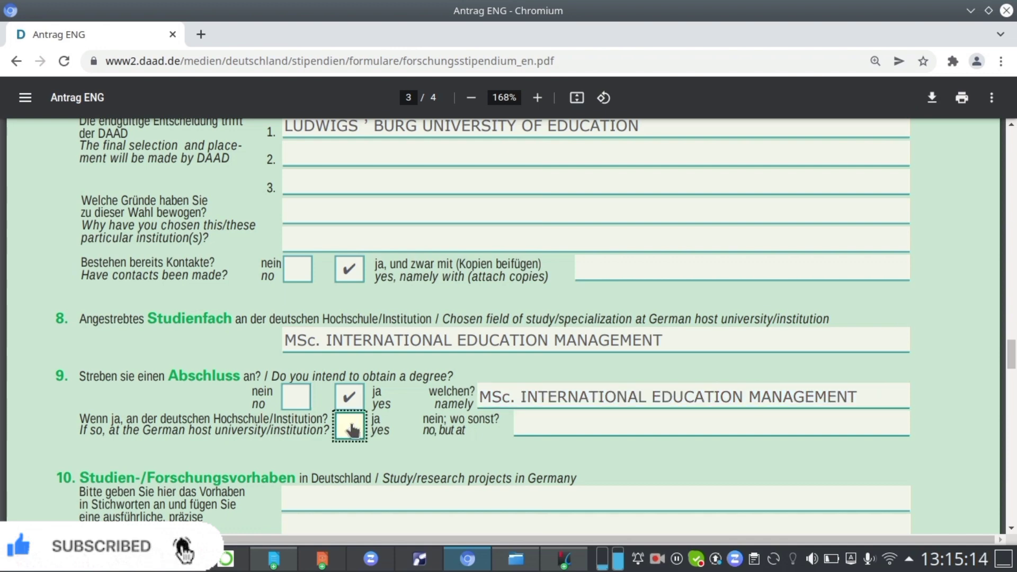
scroll(416, 422, "down", 3)
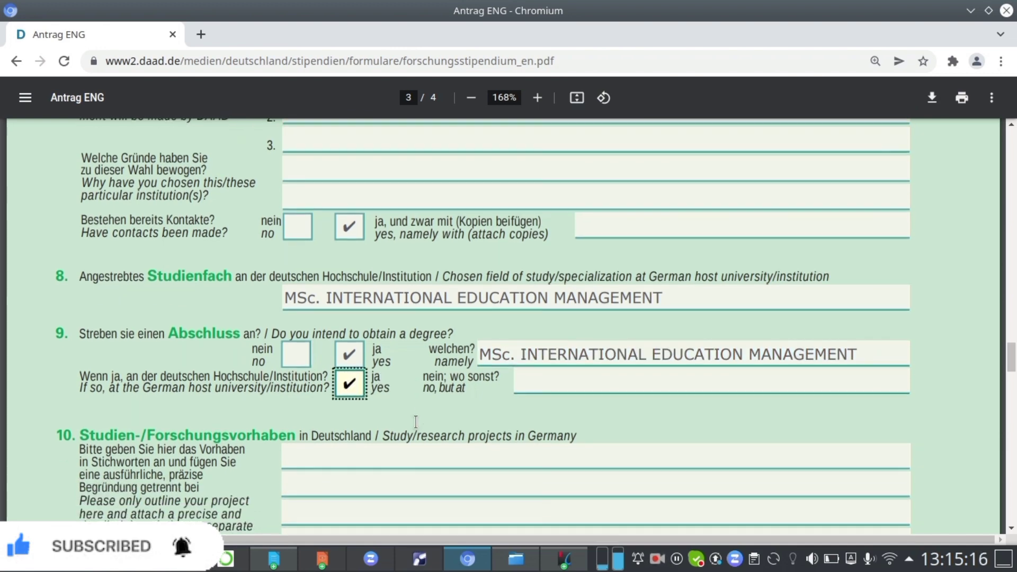
Examine the study project, academic referees and language skills sections of the form.
scroll(416, 422, "down", 1)
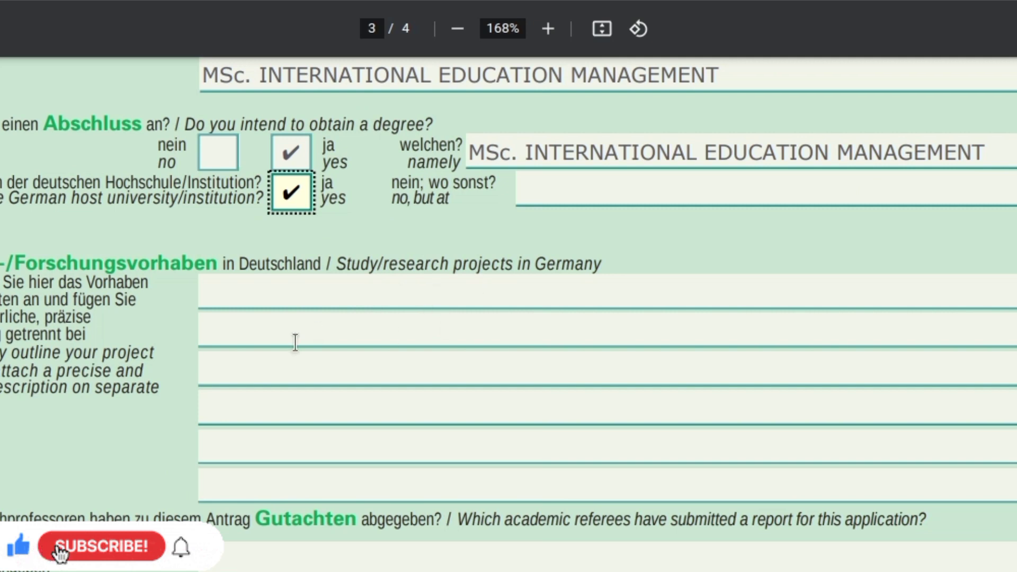
left_click(321, 320)
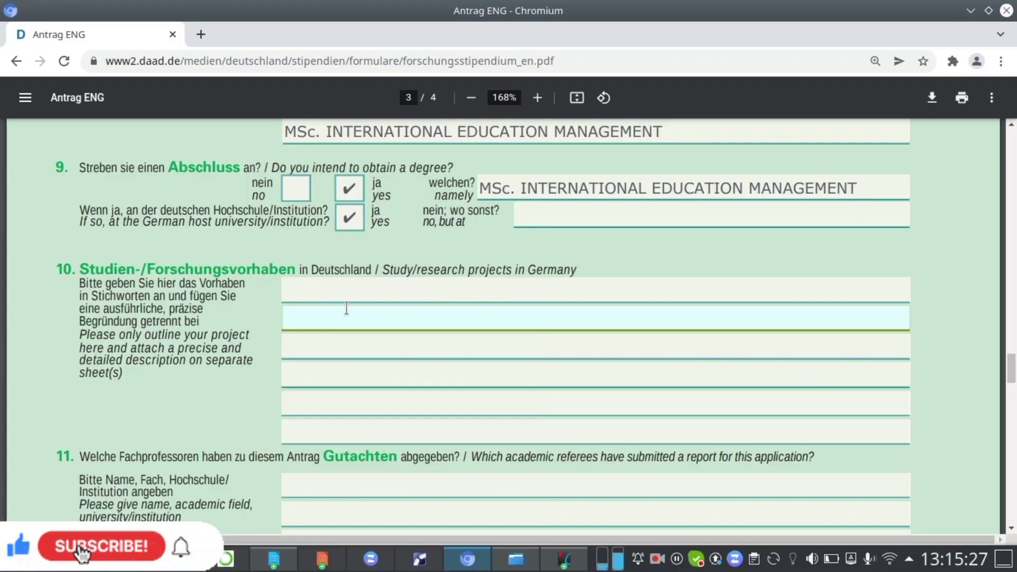
left_click(303, 293)
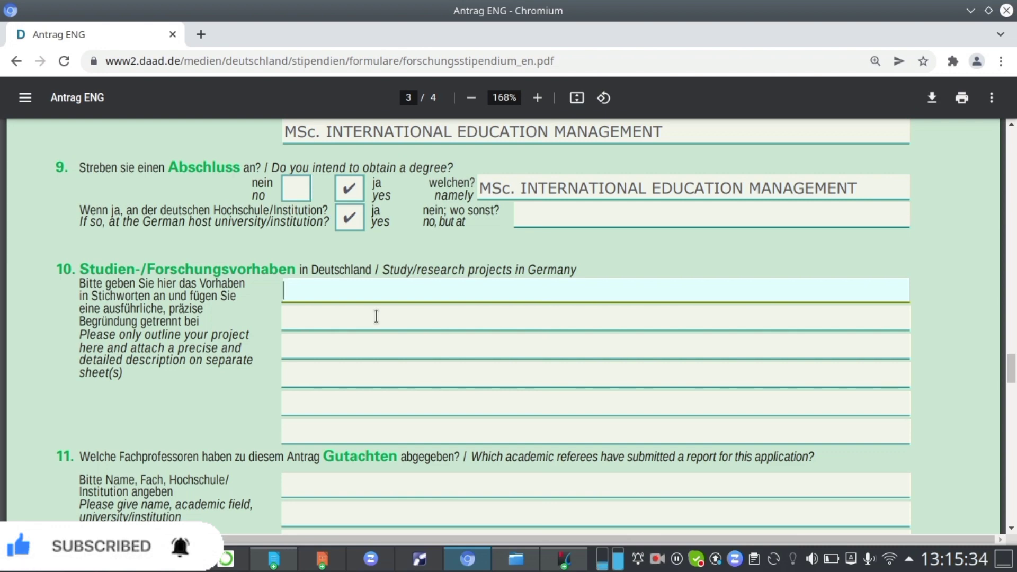
scroll(376, 316, "down", 4)
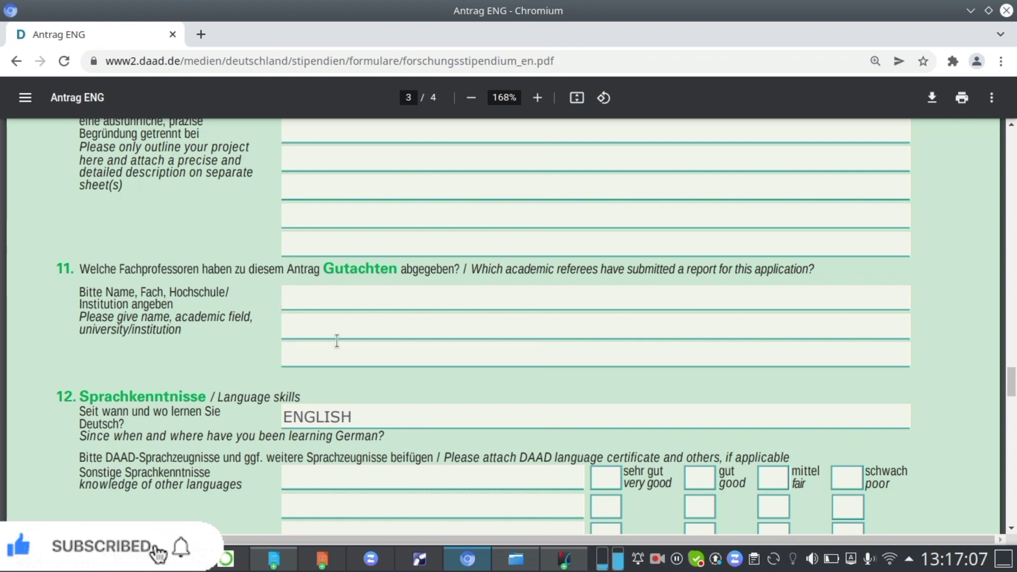
scroll(291, 313, "down", 3)
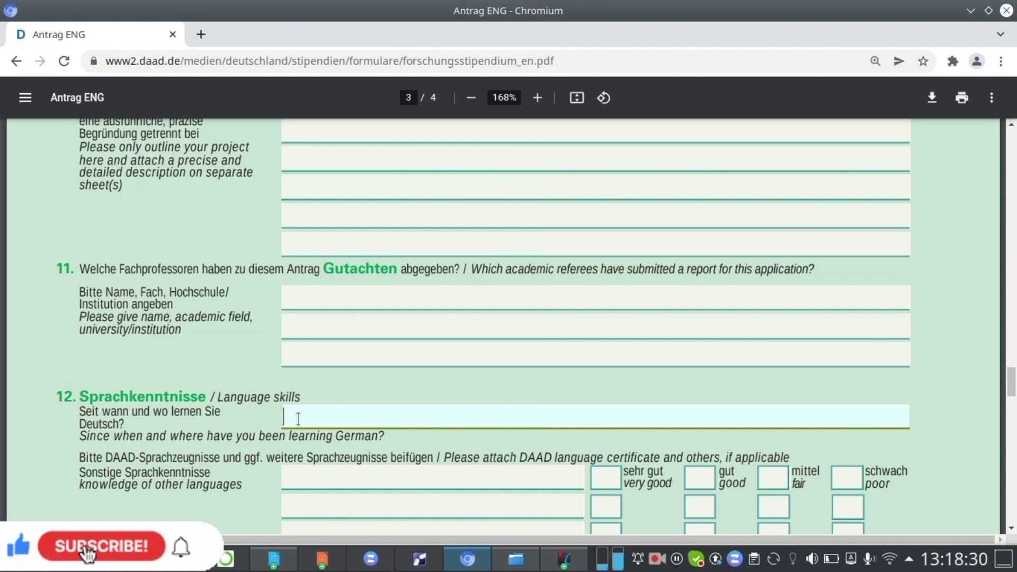
scroll(382, 341, "up", 3)
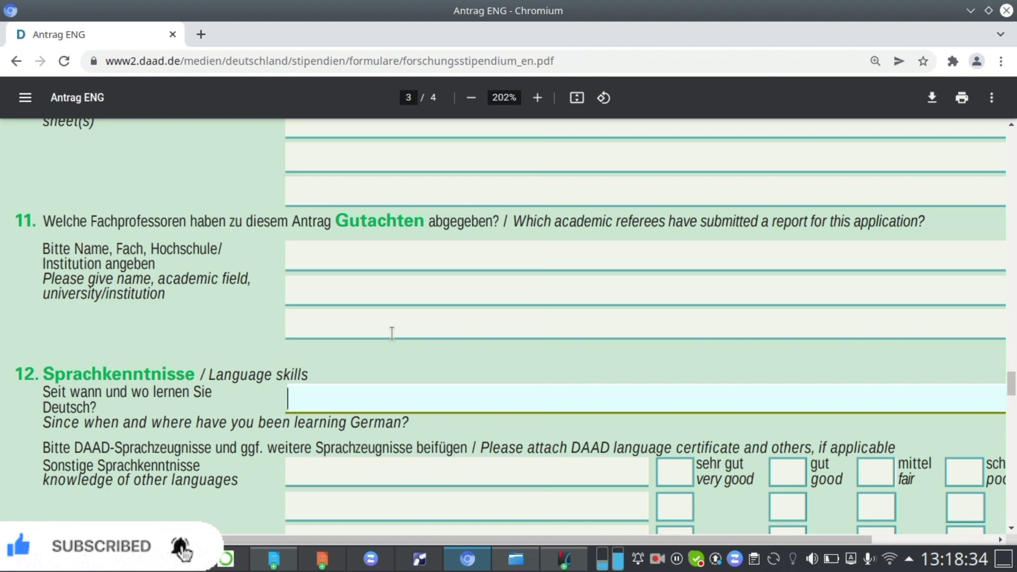
left_click(392, 335)
scroll(392, 333, "down", 1)
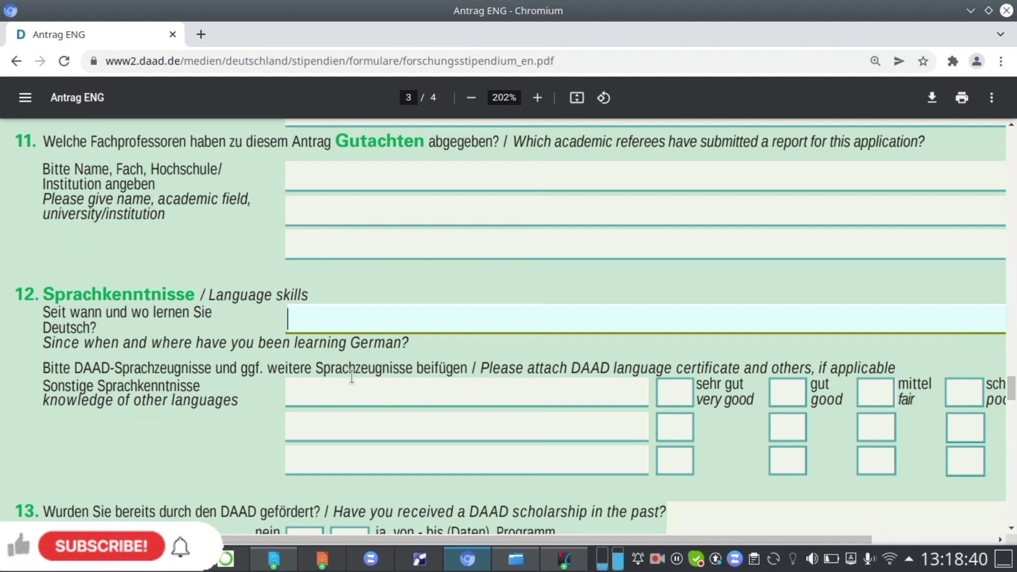
Enter ENGLISH under knowledge of other languages and rate it very good.
left_click(332, 392)
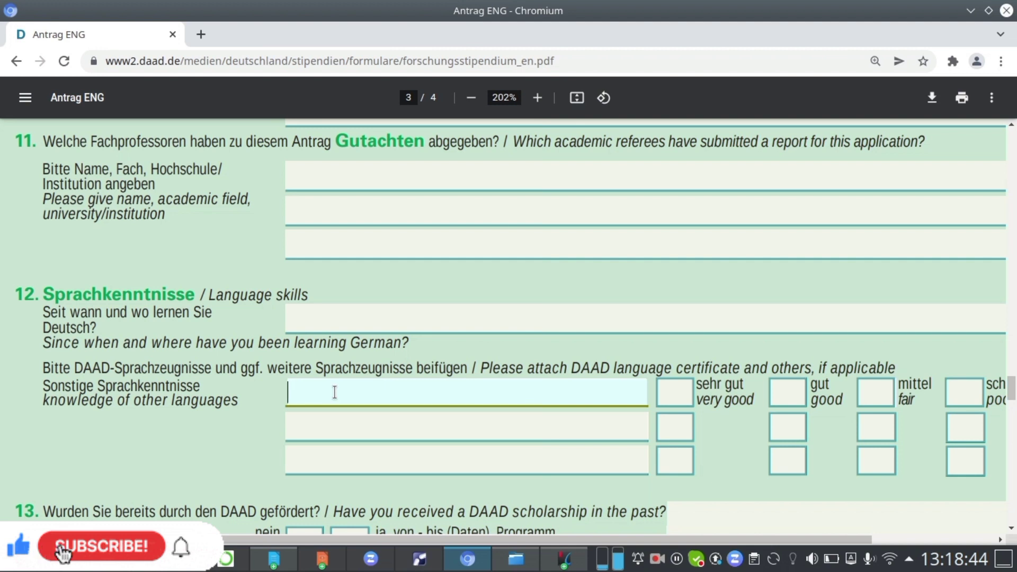
type("ENGLISH")
scroll(474, 383, "right", 3)
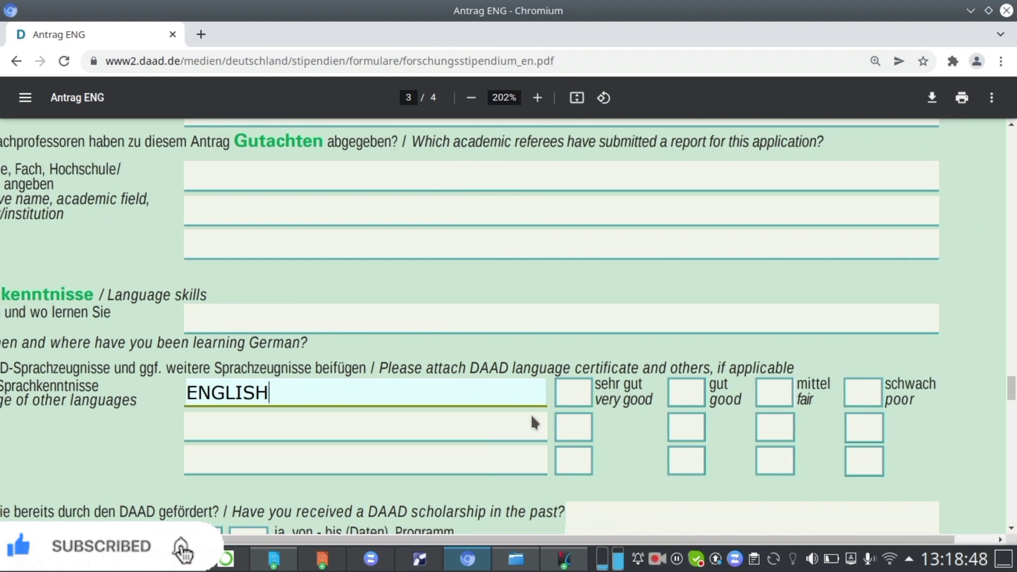
left_click(576, 401)
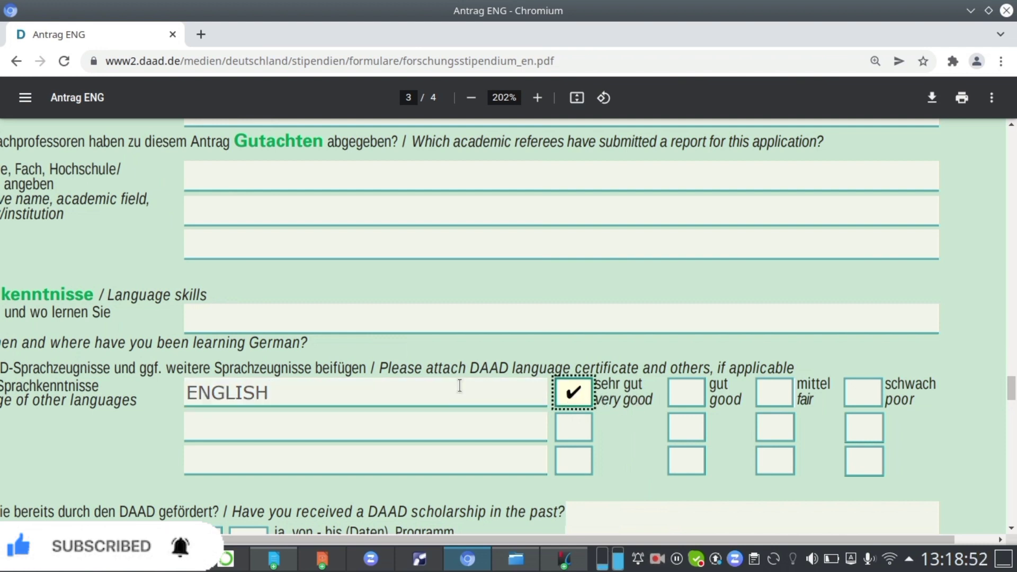
Answer no to past DAAD scholarship, other sponsorship, other DAAD programmes and current applications to other institutions.
scroll(460, 386, "down", 2)
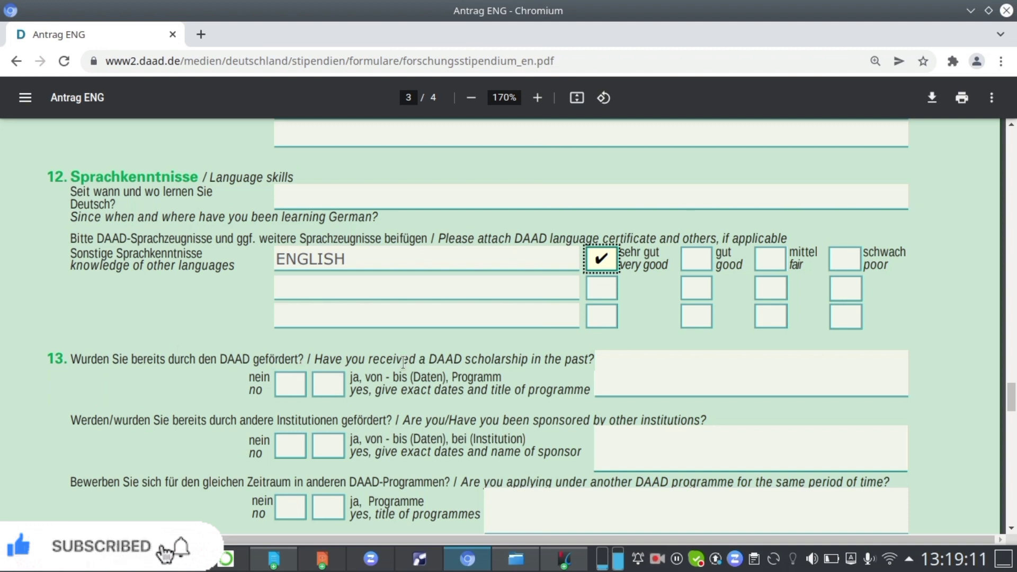
left_click(289, 385)
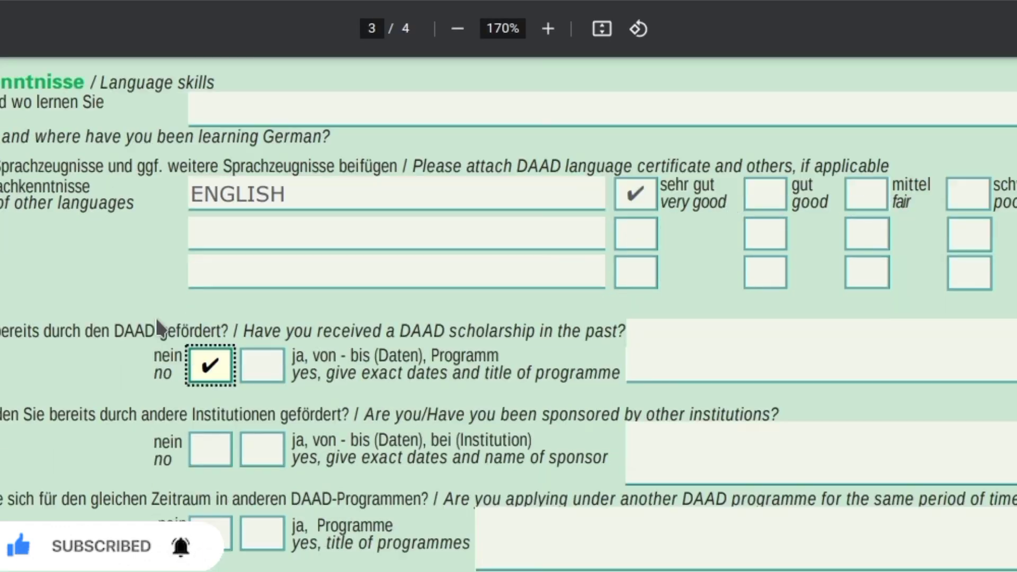
scroll(252, 317, "down", 3)
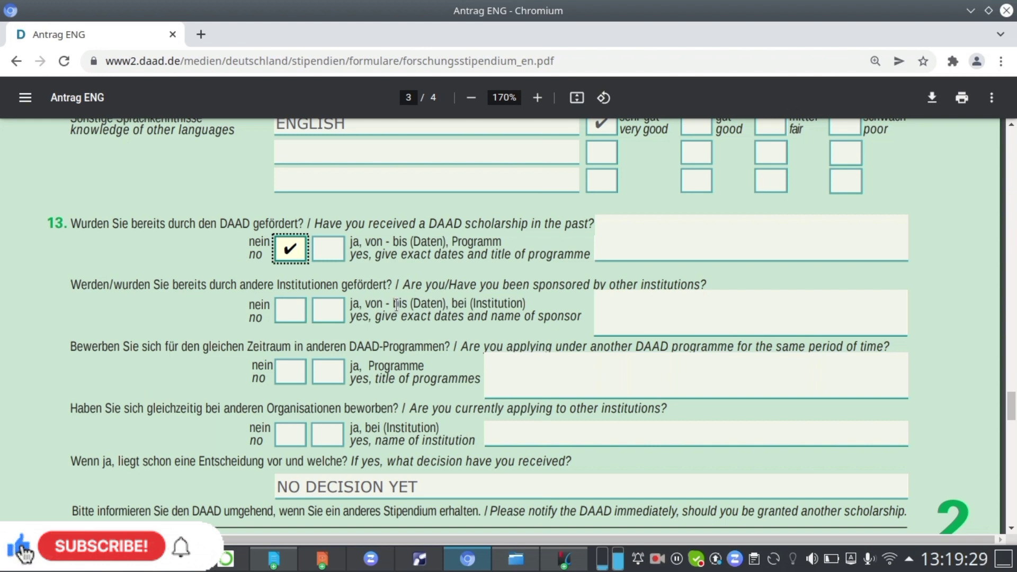
left_click(288, 312)
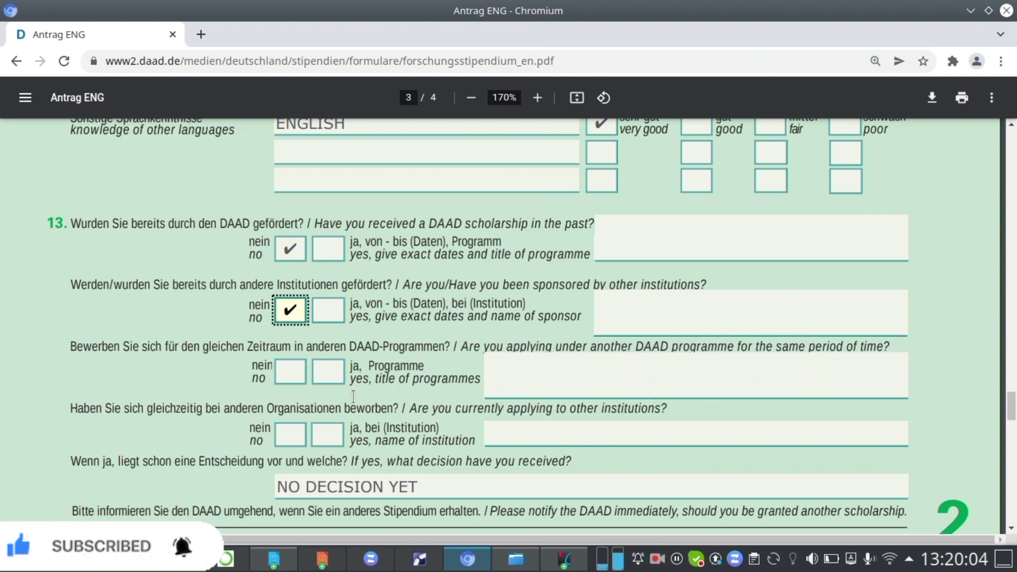
left_click(291, 371)
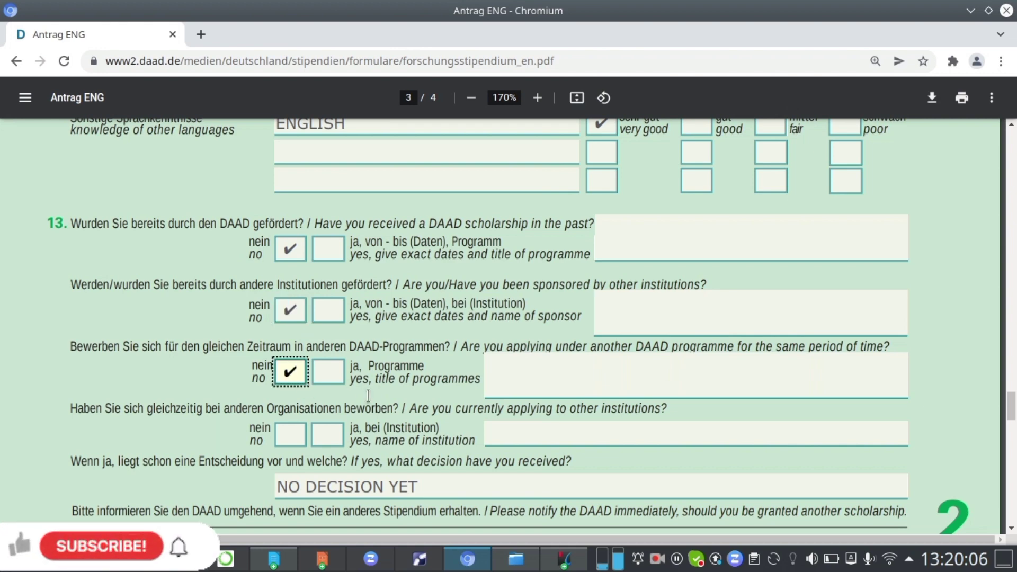
scroll(345, 438, "down", 2)
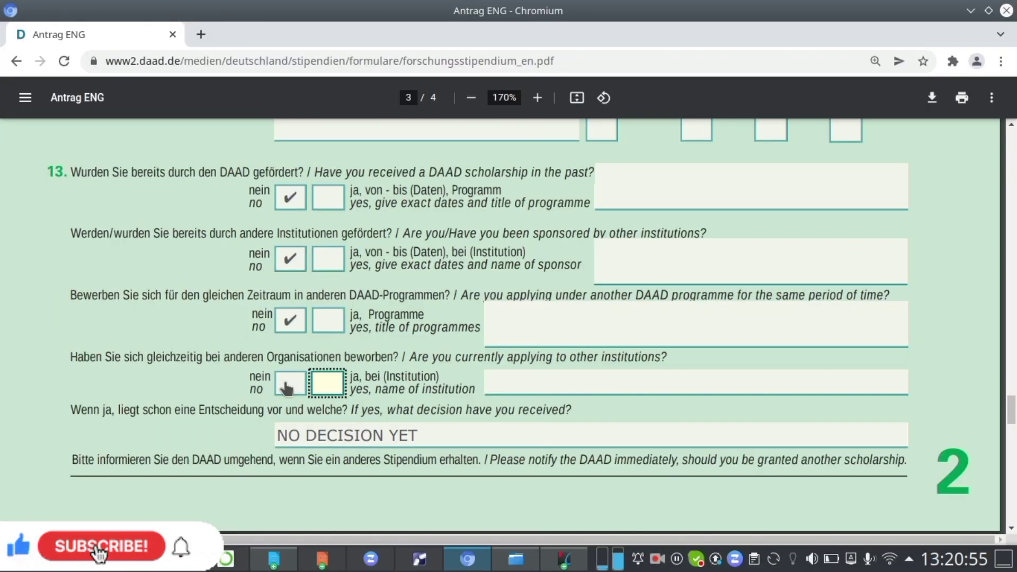
left_click(286, 389)
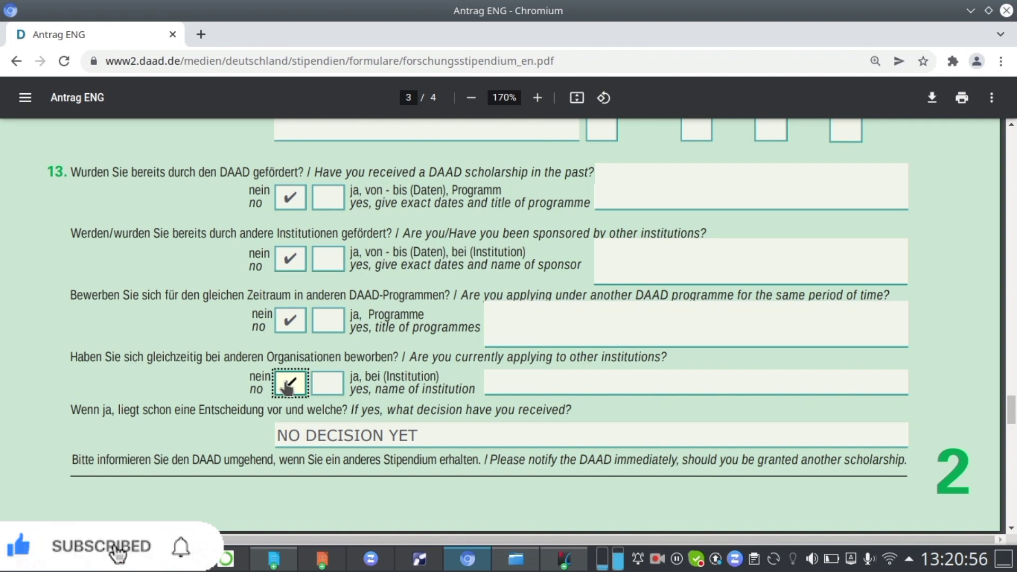
Clear the text from the field asking what decision has been received.
left_click(421, 427)
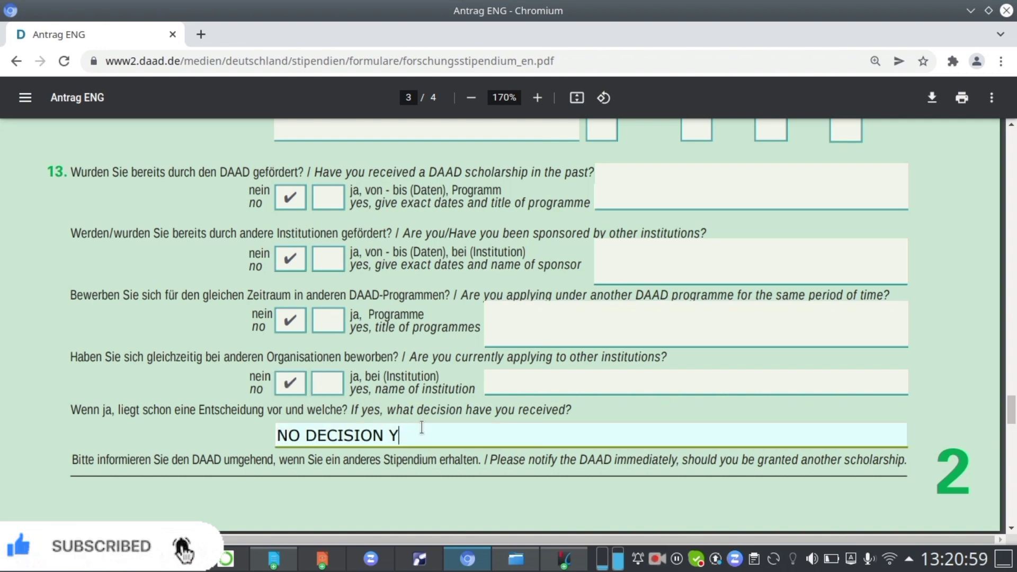
key("BackSpace")
key("BackSpace")
key("BackSpace")
key("BackSpace")
key("BackSpace")
key("BackSpace")
key("BackSpace")
key("BackSpace")
key("BackSpace")
key("BackSpace")
key("BackSpace")
key("BackSpace")
key("BackSpace")
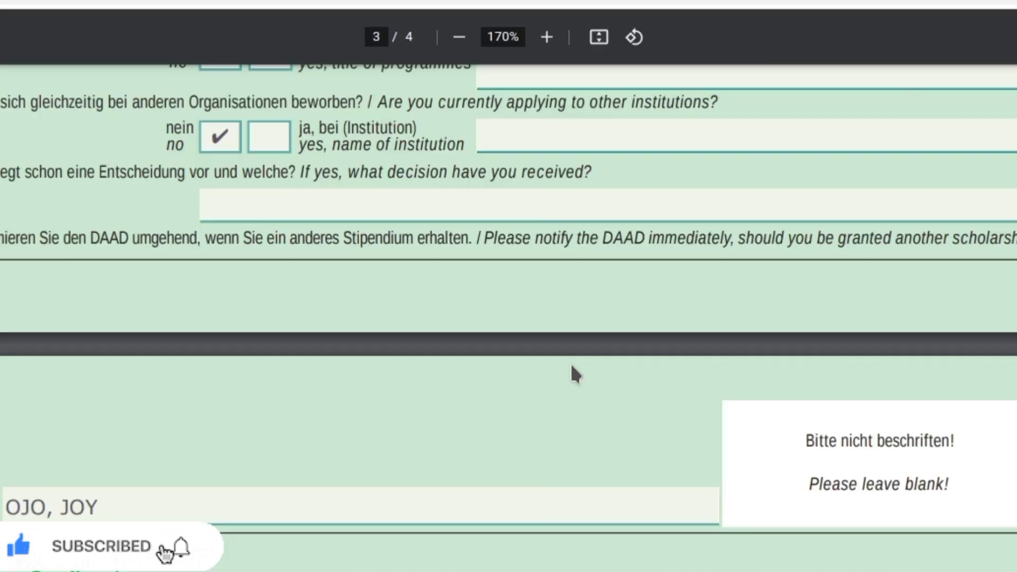
Review the previous visits abroad, work experience, career goal and remarks sections on the last page.
scroll(576, 373, "down", 2)
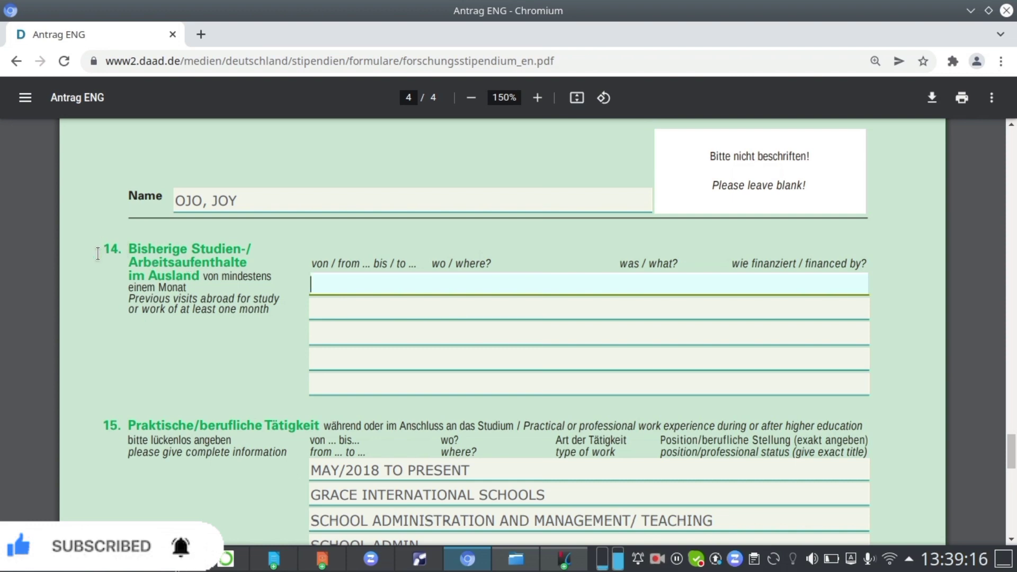
scroll(374, 234, "up", 2)
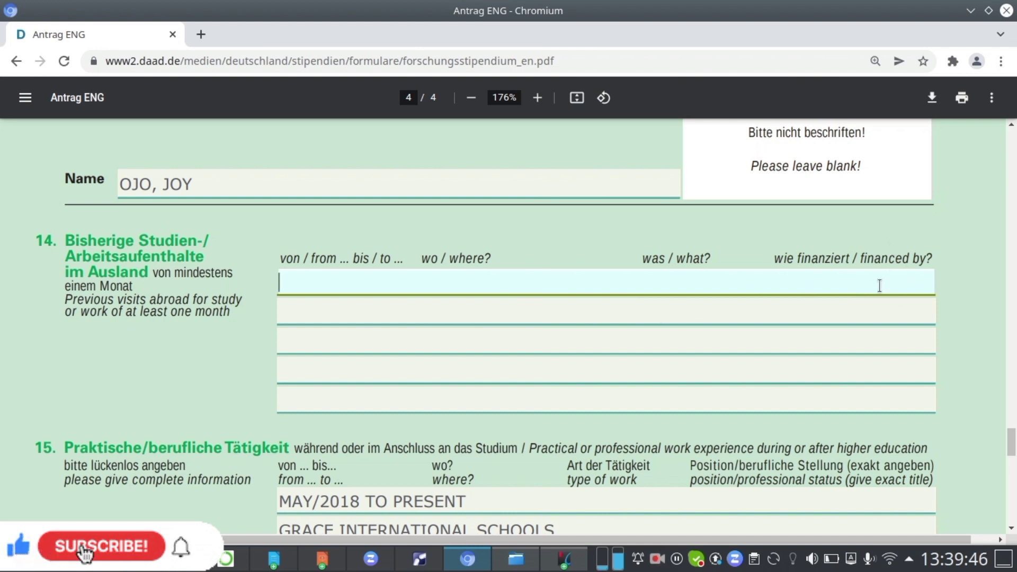
scroll(561, 304, "down", 1)
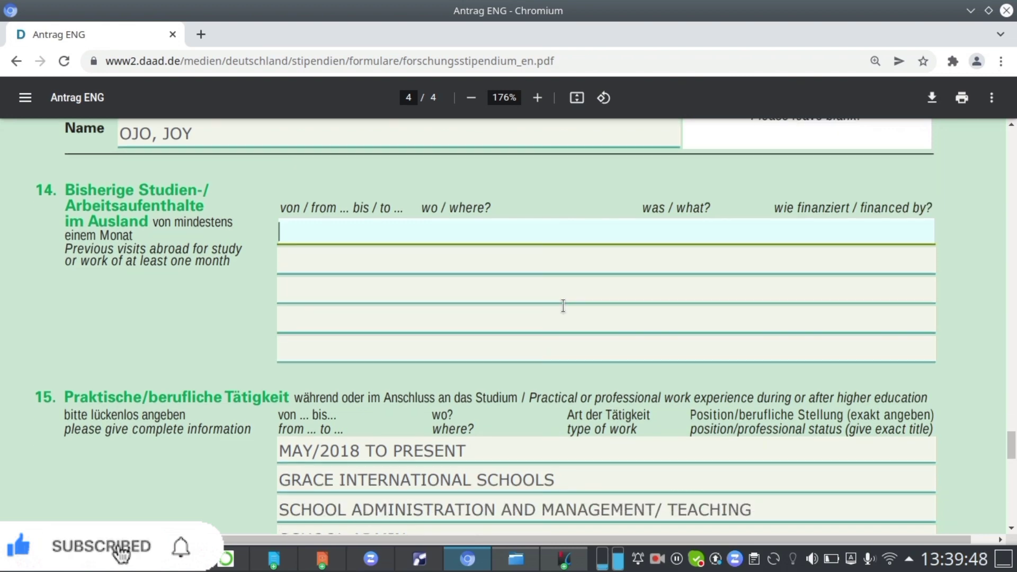
left_click(245, 299)
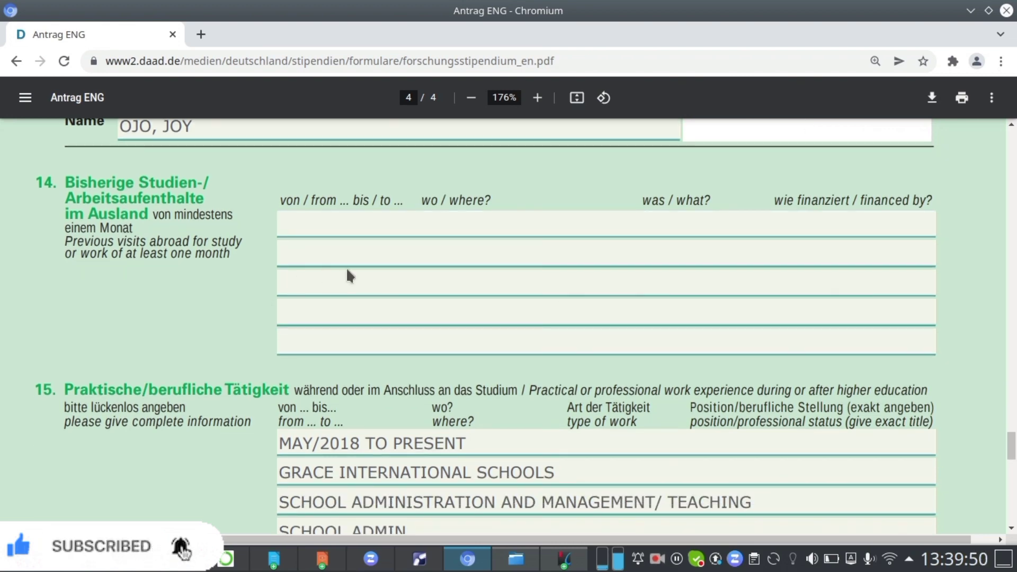
scroll(403, 273, "down", 2)
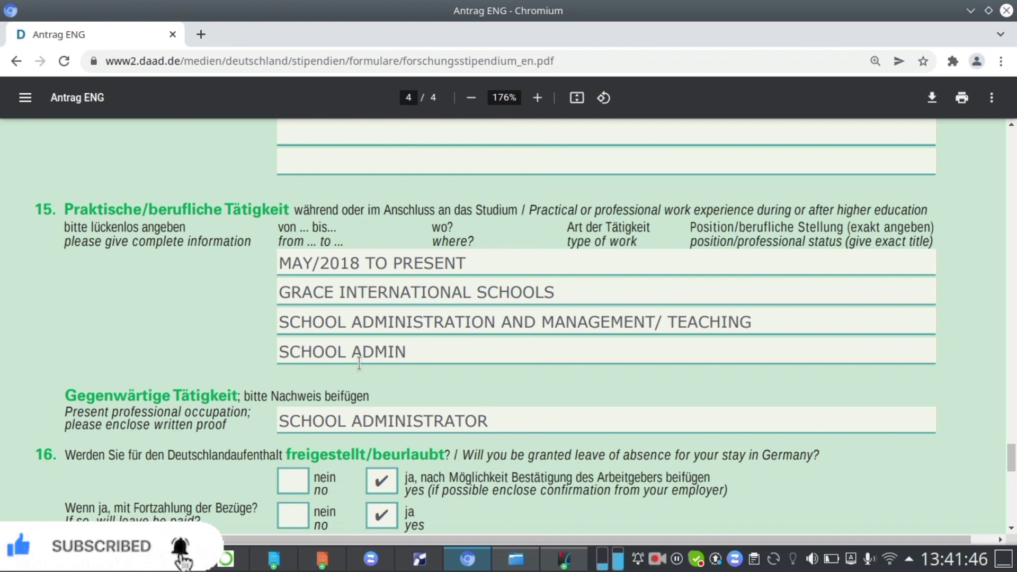
scroll(393, 342, "down", 3)
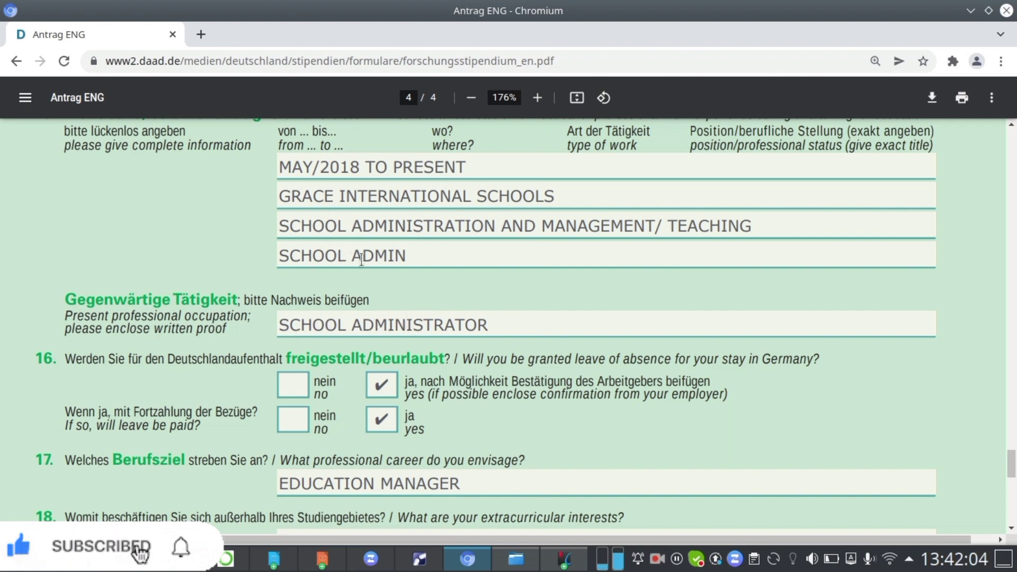
scroll(33, 283, "down", 2)
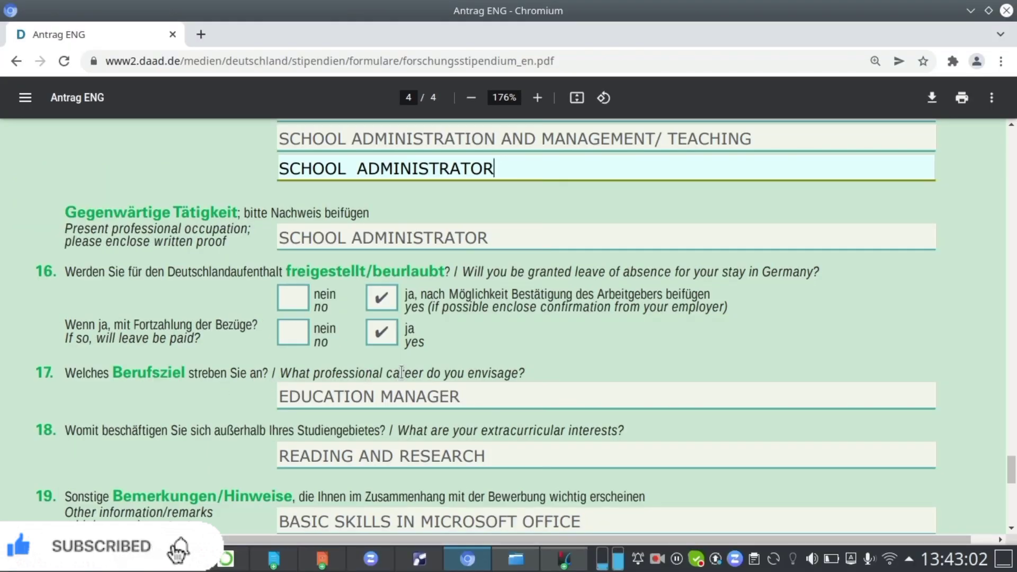
scroll(466, 384, "down", 2)
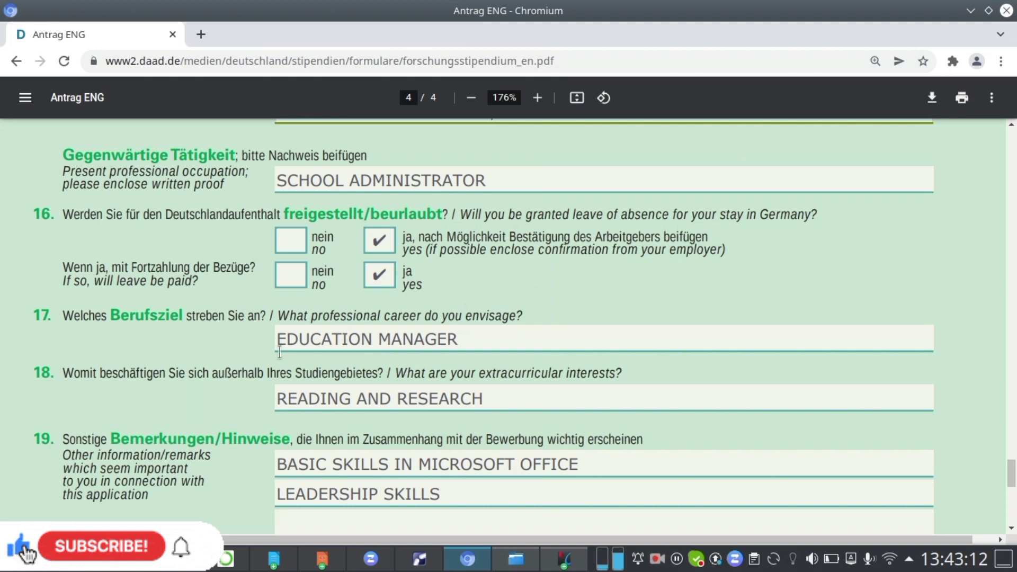
scroll(565, 298, "down", 1)
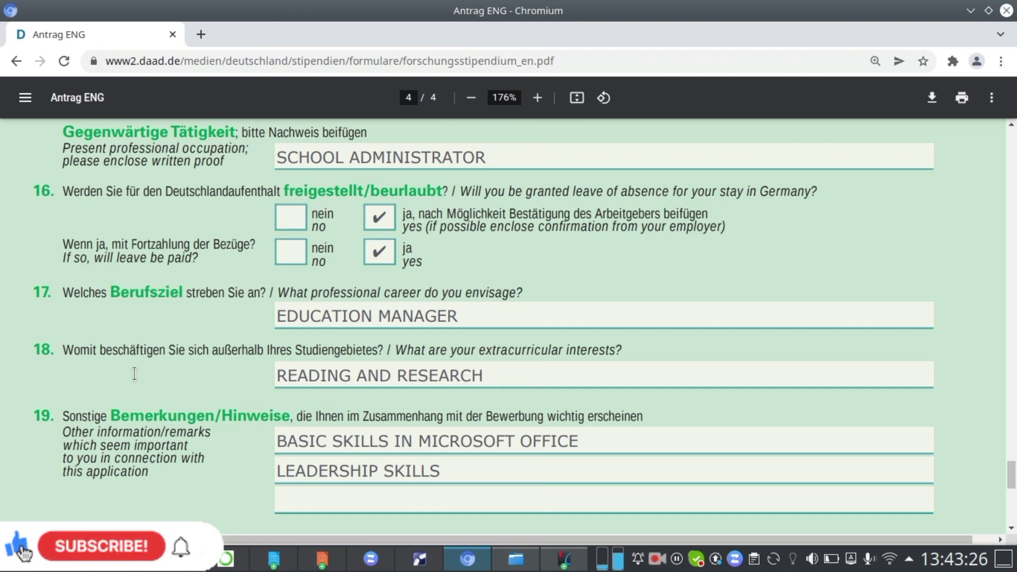
scroll(134, 373, "down", 1)
scroll(134, 373, "down", 3)
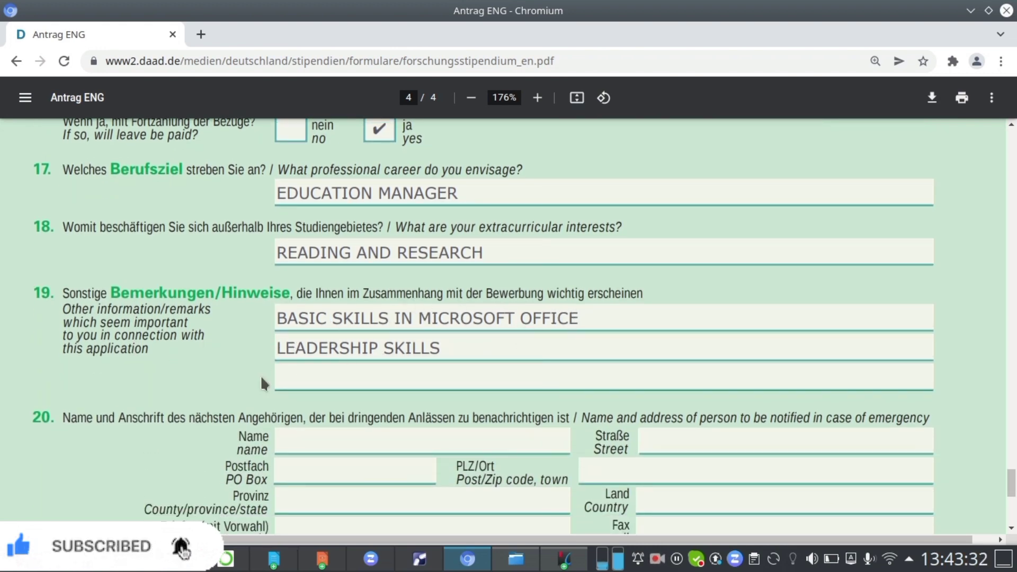
scroll(200, 350, "down", 3)
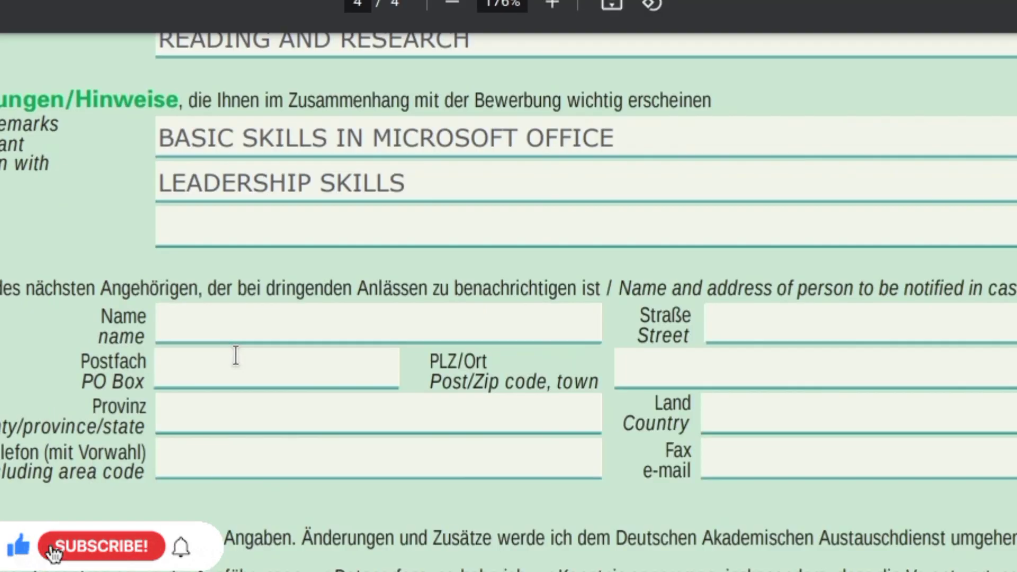
Examine the emergency contact fields and the place and date fields at the end of the form.
left_click(186, 327)
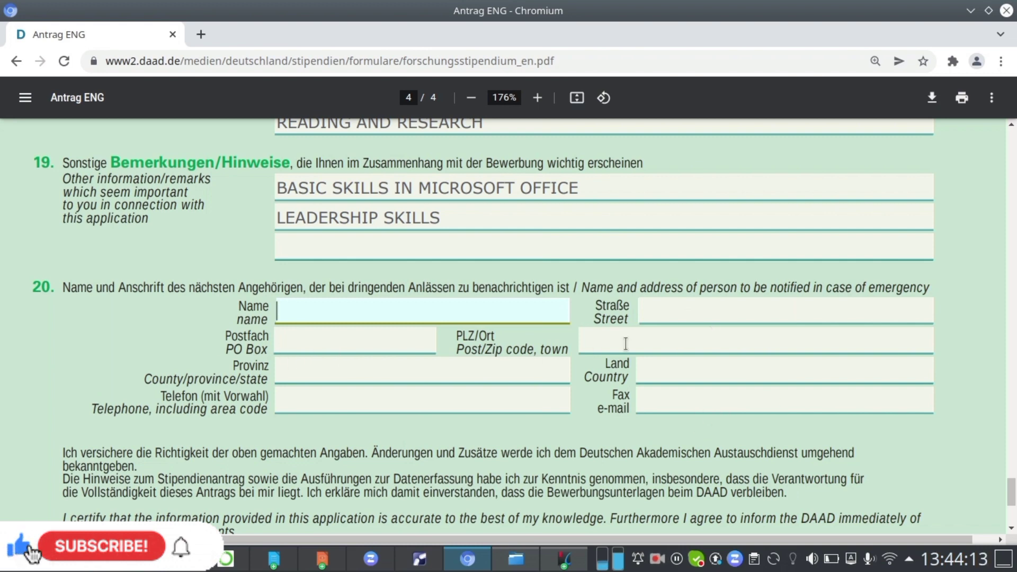
scroll(625, 344, "down", 4)
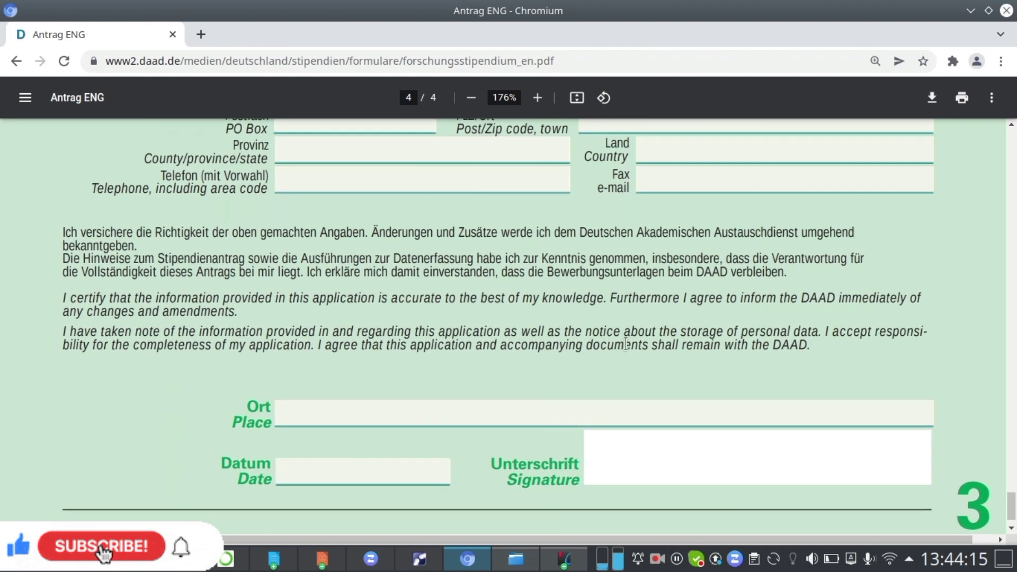
scroll(626, 344, "down", 1)
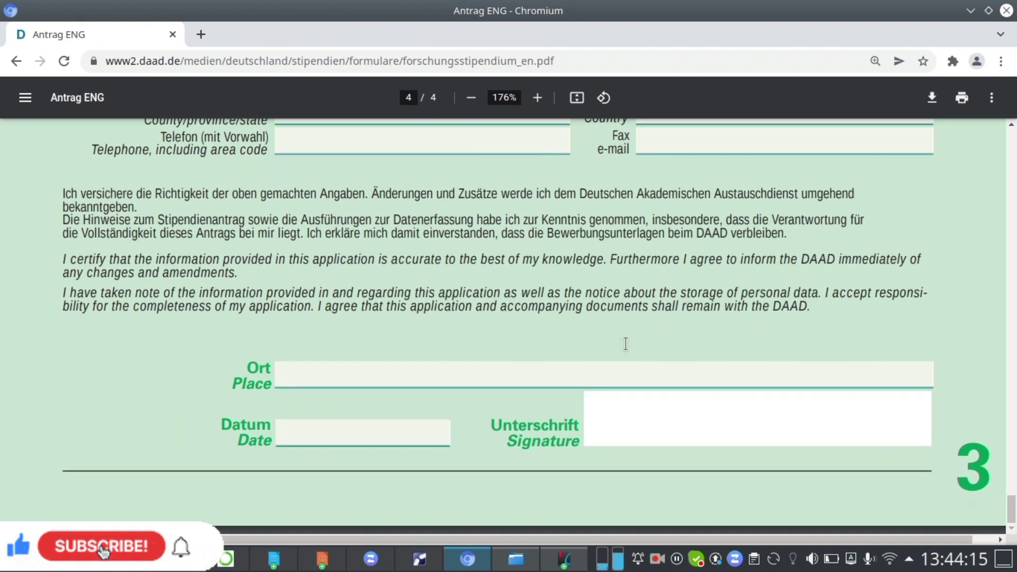
left_click(385, 375)
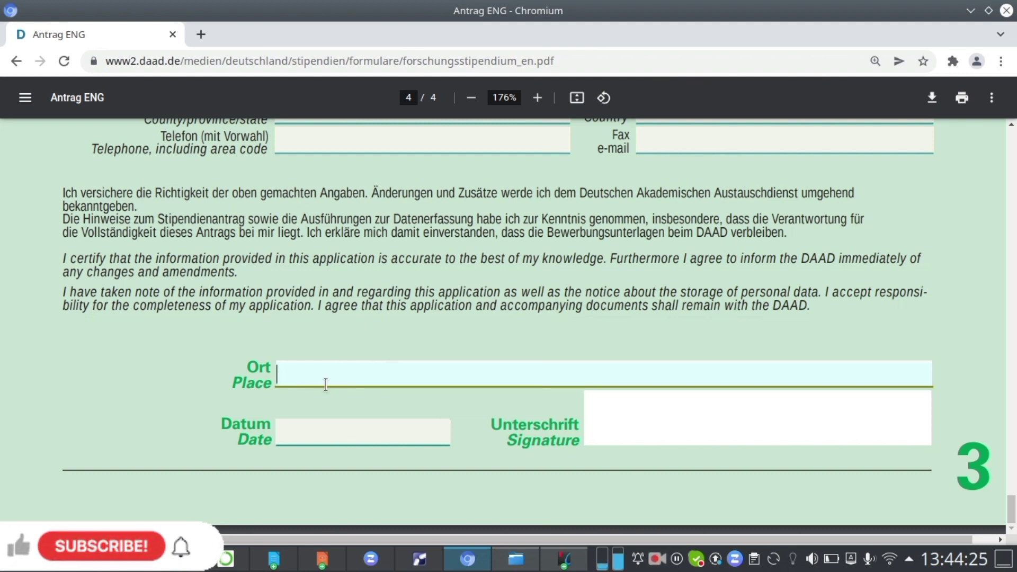
left_click(311, 433)
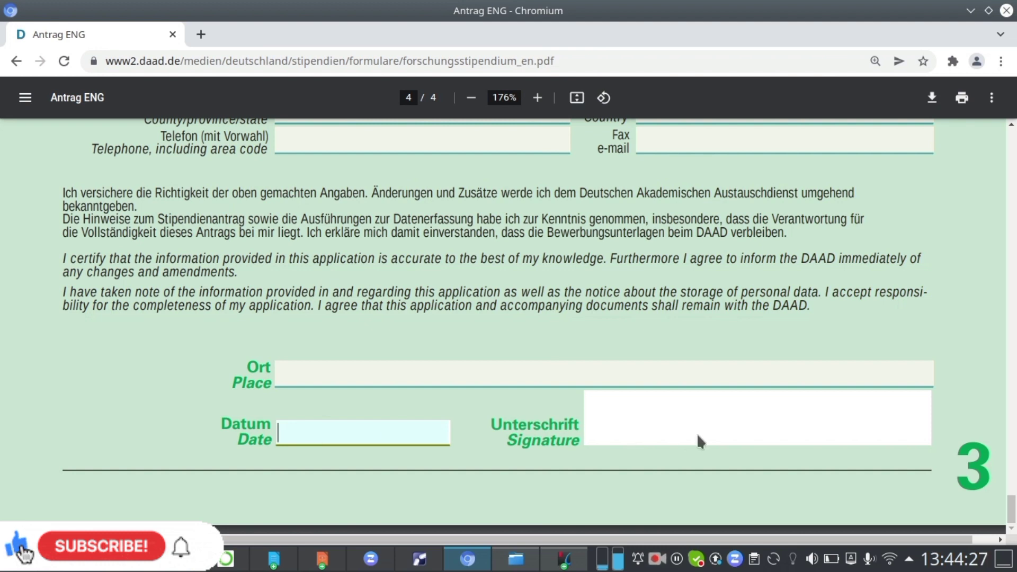